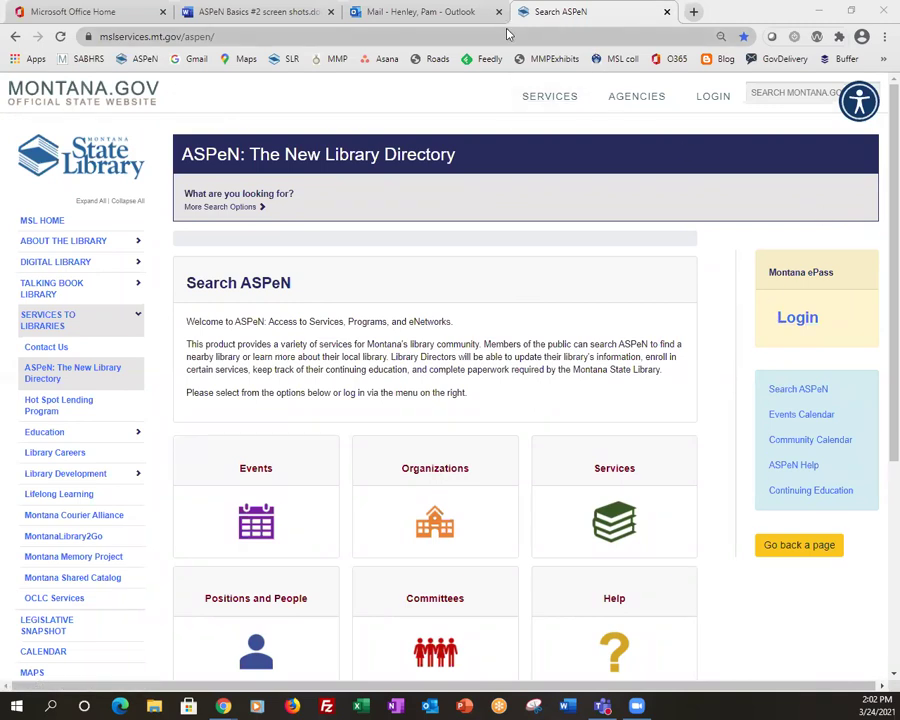
Log in to ASPeN through Montana ePass using the State Employee login and the saved credentials.
{"action": "left_click", "coordinate": [235, 36]}
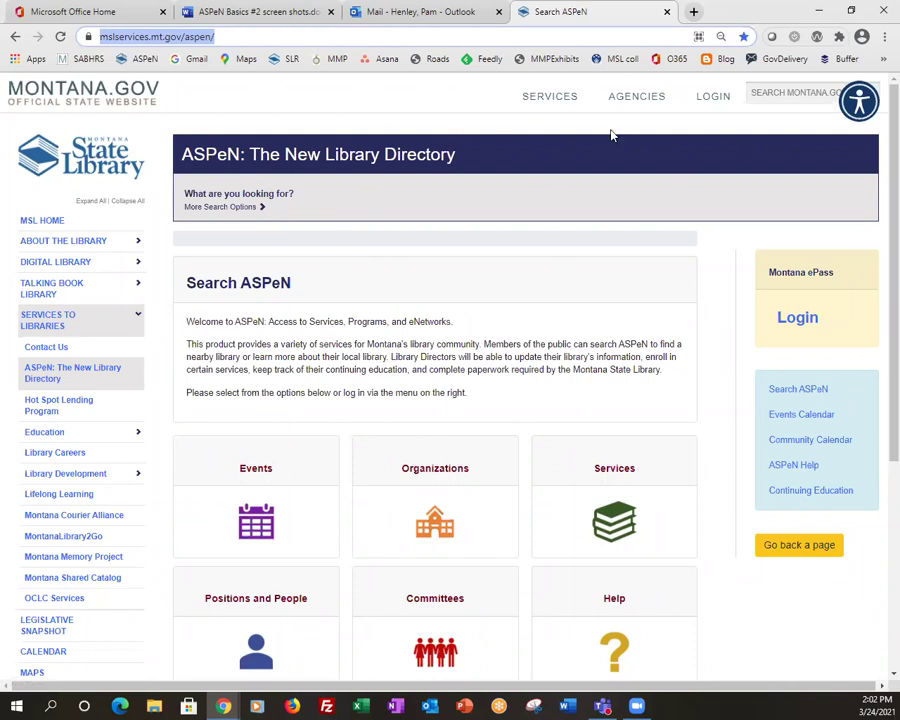
{"action": "left_click", "coordinate": [795, 320]}
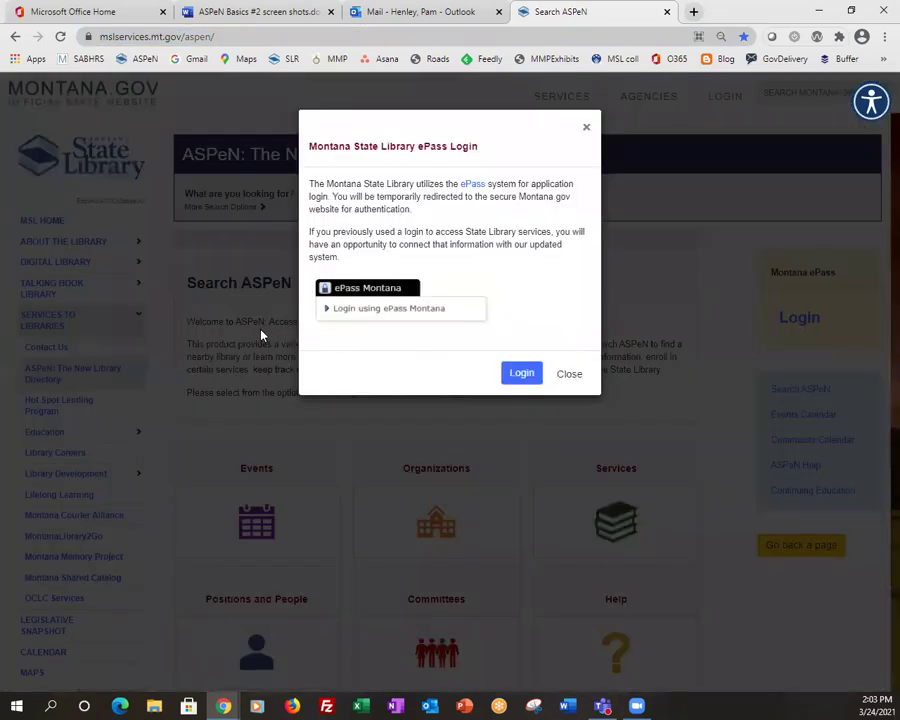
{"action": "left_click", "coordinate": [520, 376]}
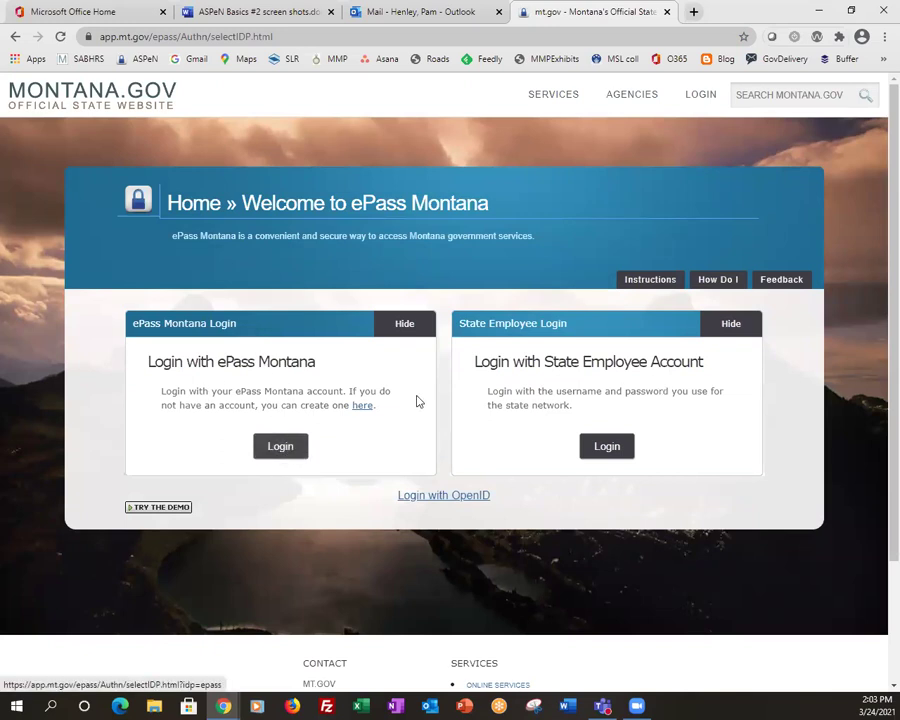
{"action": "left_click", "coordinate": [607, 447]}
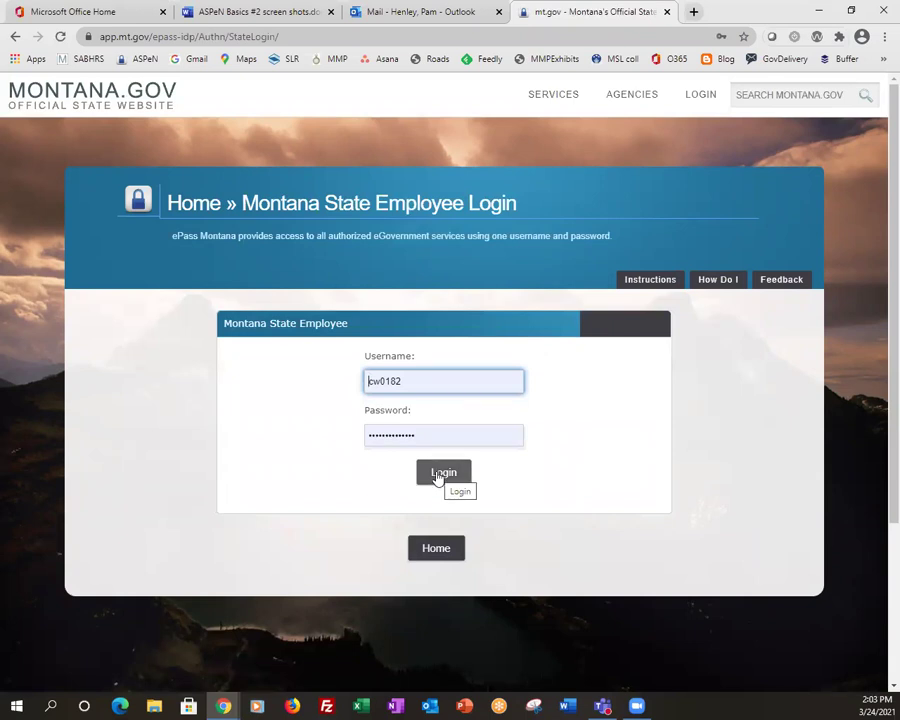
{"action": "left_click", "coordinate": [15, 37]}
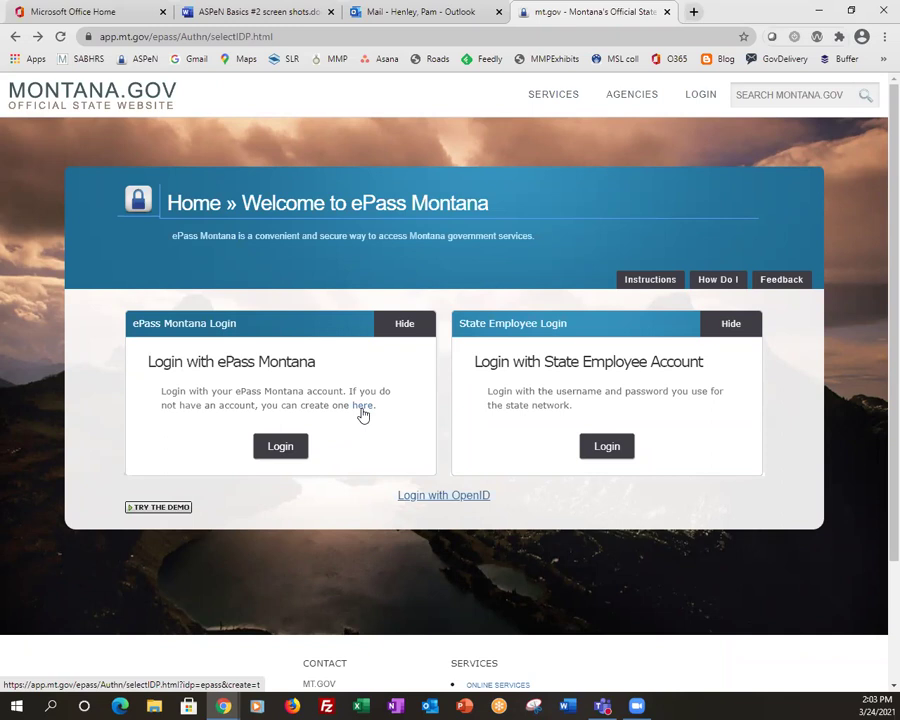
{"action": "left_click", "coordinate": [605, 450]}
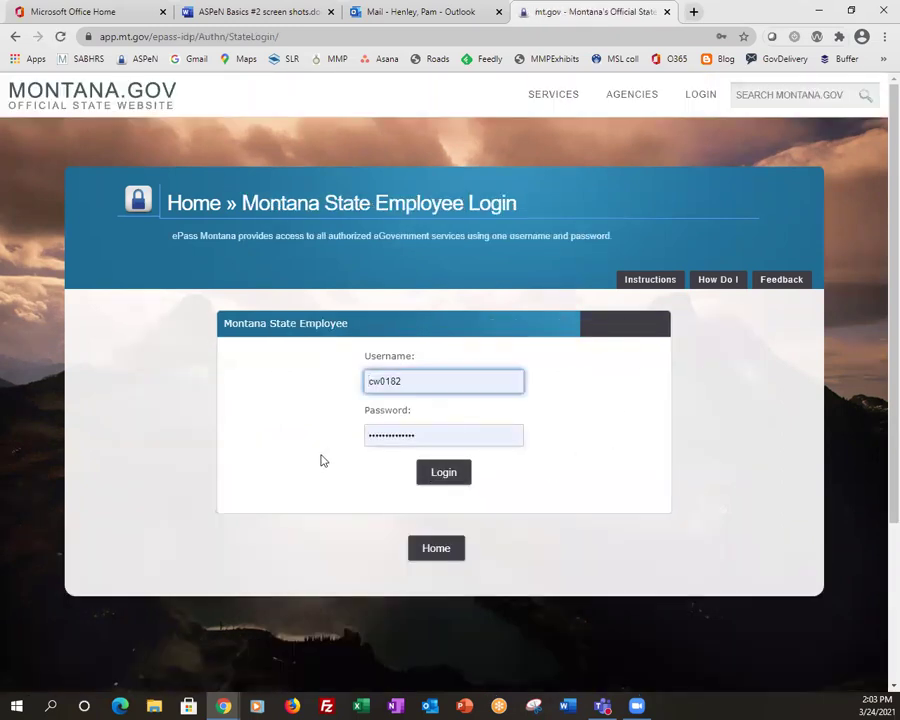
{"action": "left_click", "coordinate": [434, 475]}
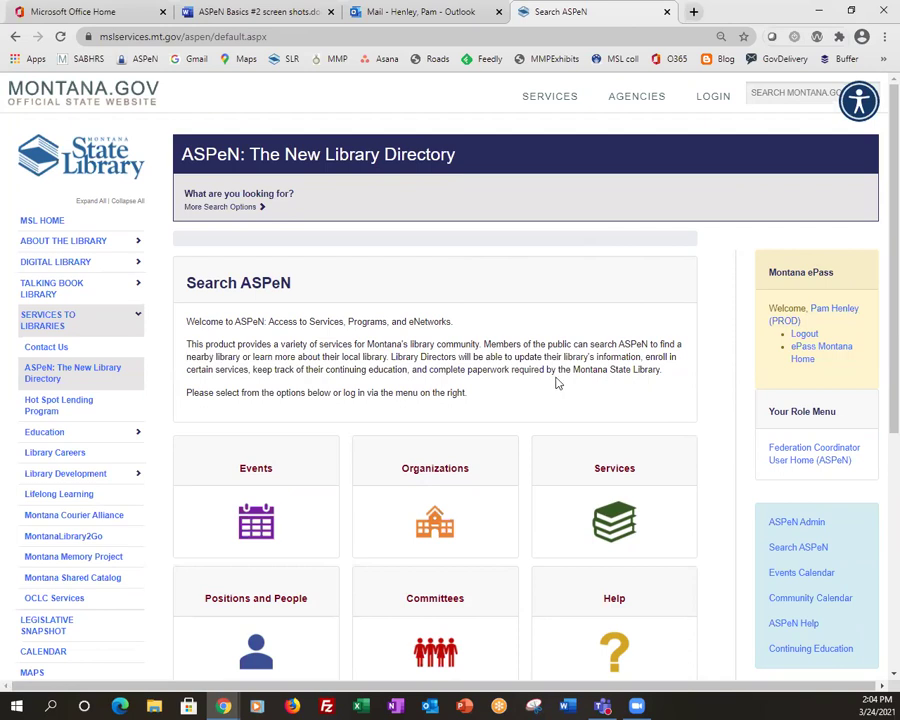
Open the person record for editing from ASPeN Admin and review its name, title, display type, contact and mailing address fields.
{"action": "left_click", "coordinate": [791, 523]}
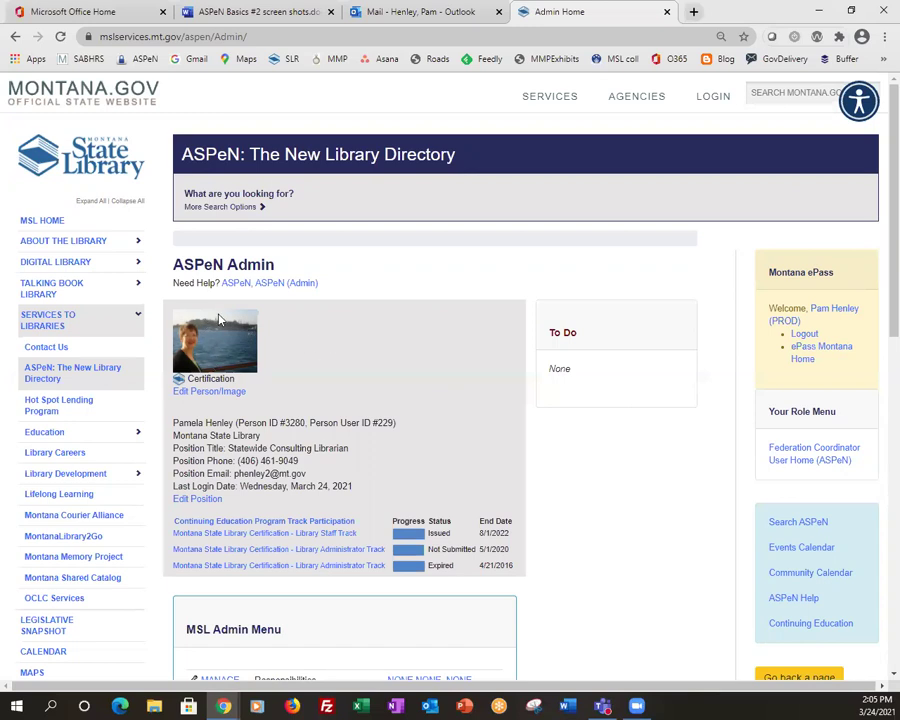
{"action": "left_click", "coordinate": [201, 392]}
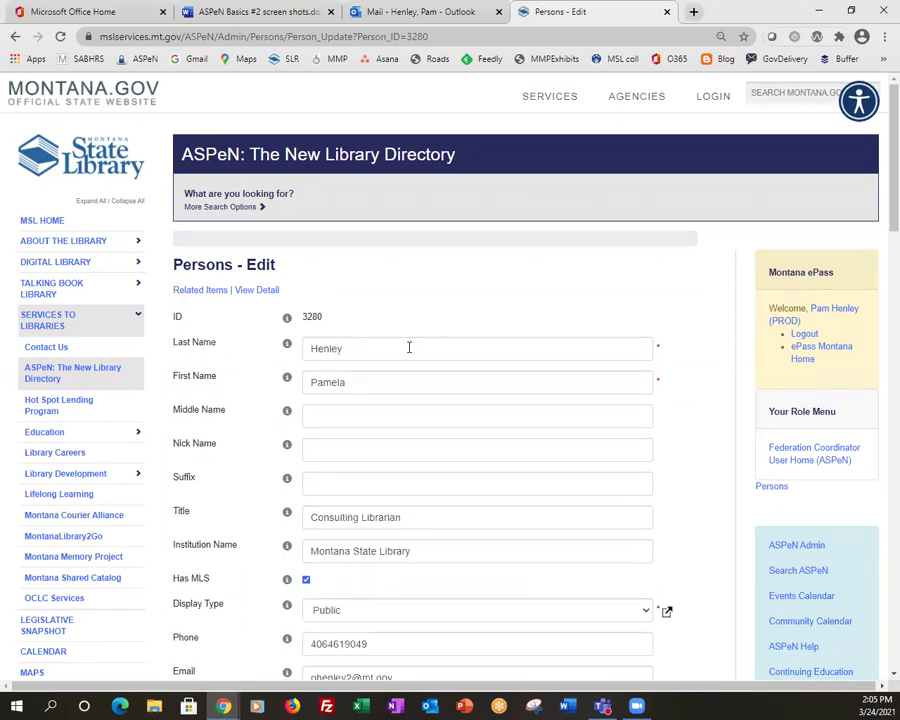
{"action": "scroll", "coordinate": [397, 398], "scroll_direction": "down", "scroll_amount": 2}
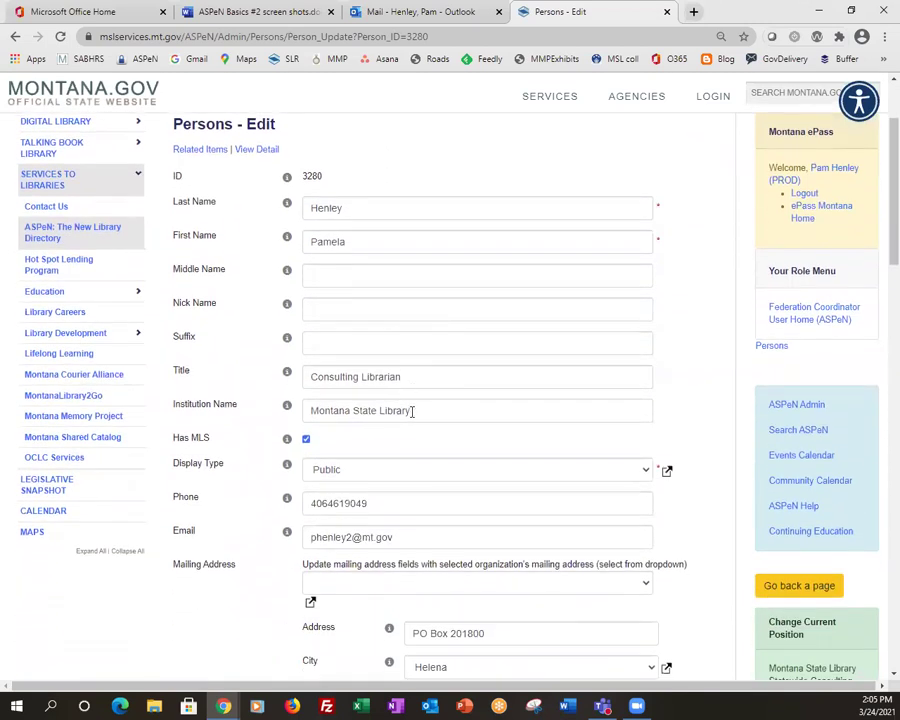
{"action": "scroll", "coordinate": [408, 404], "scroll_direction": "down", "scroll_amount": 1}
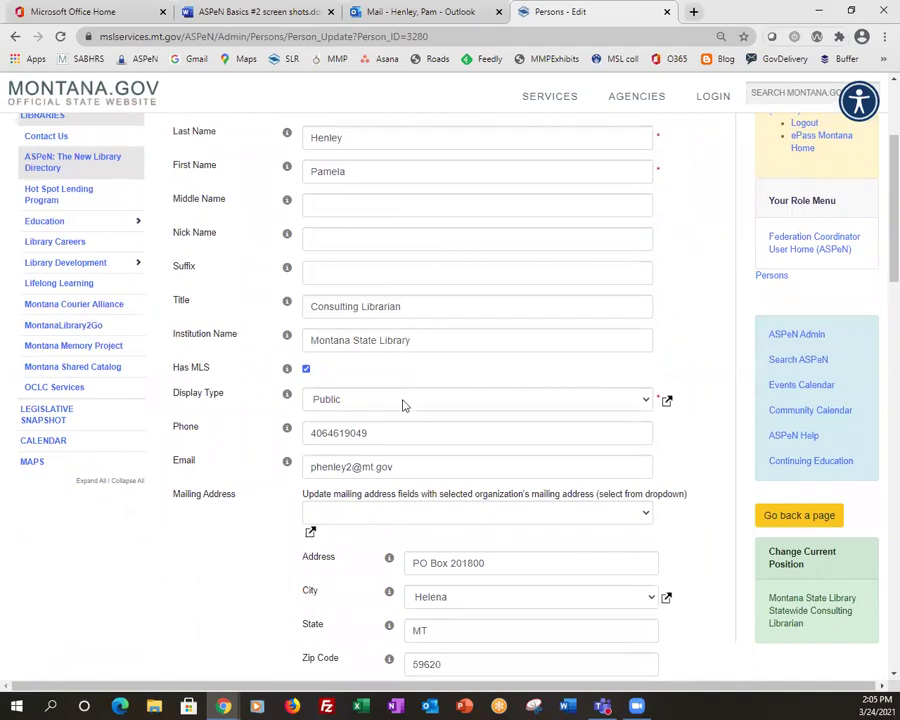
{"action": "scroll", "coordinate": [402, 404], "scroll_direction": "down", "scroll_amount": 1}
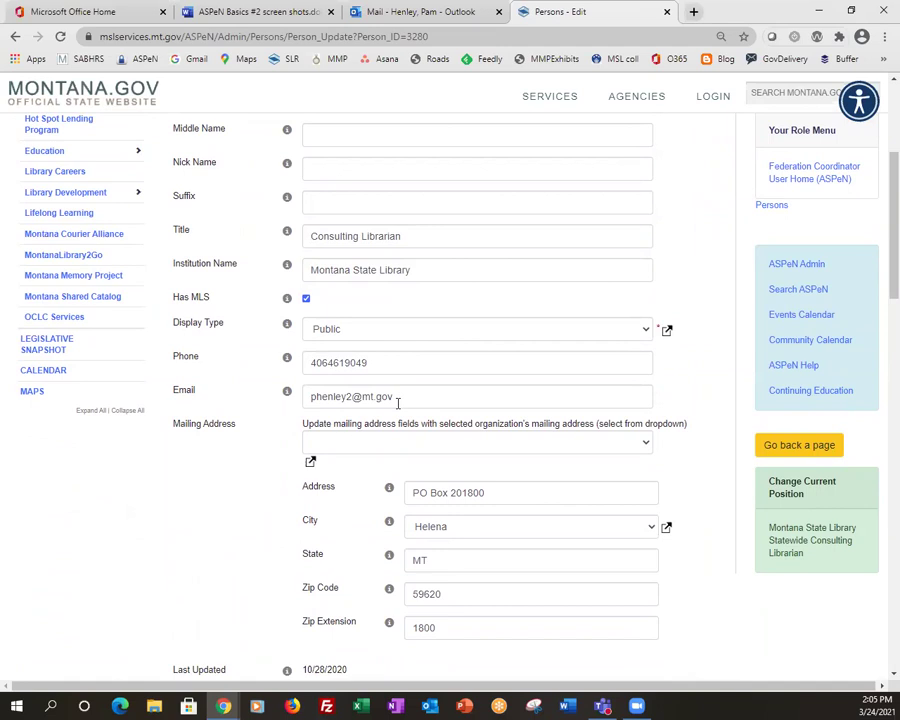
{"action": "scroll", "coordinate": [397, 404], "scroll_direction": "down", "scroll_amount": 2}
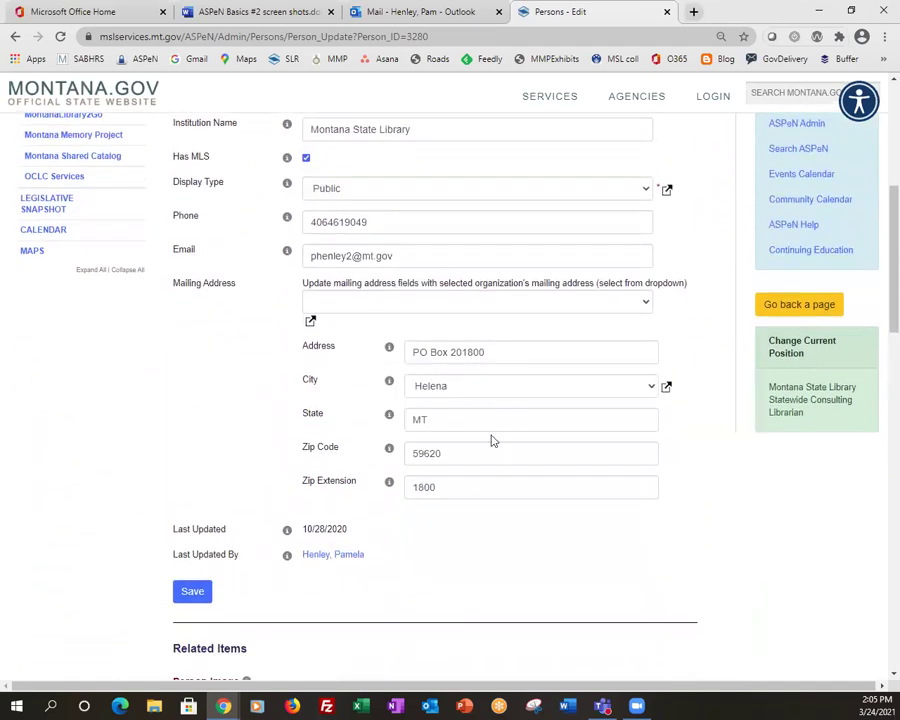
{"action": "left_click", "coordinate": [196, 590]}
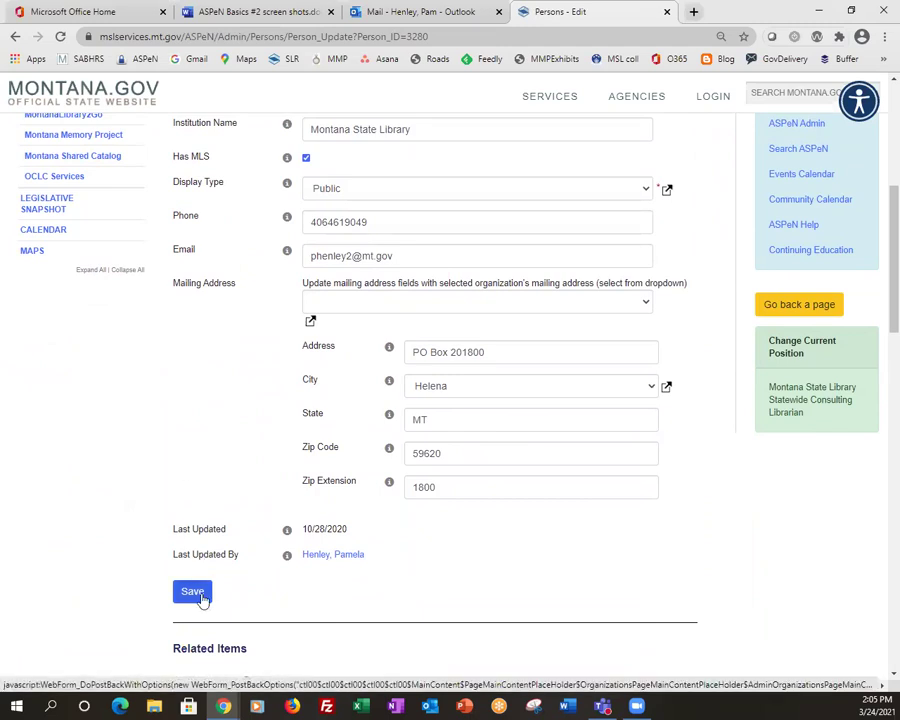
Examine the Person Image upload options and the Person Specialties section with its proficiency, trainer and mentor settings.
{"action": "scroll", "coordinate": [250, 520], "scroll_direction": "down", "scroll_amount": 3}
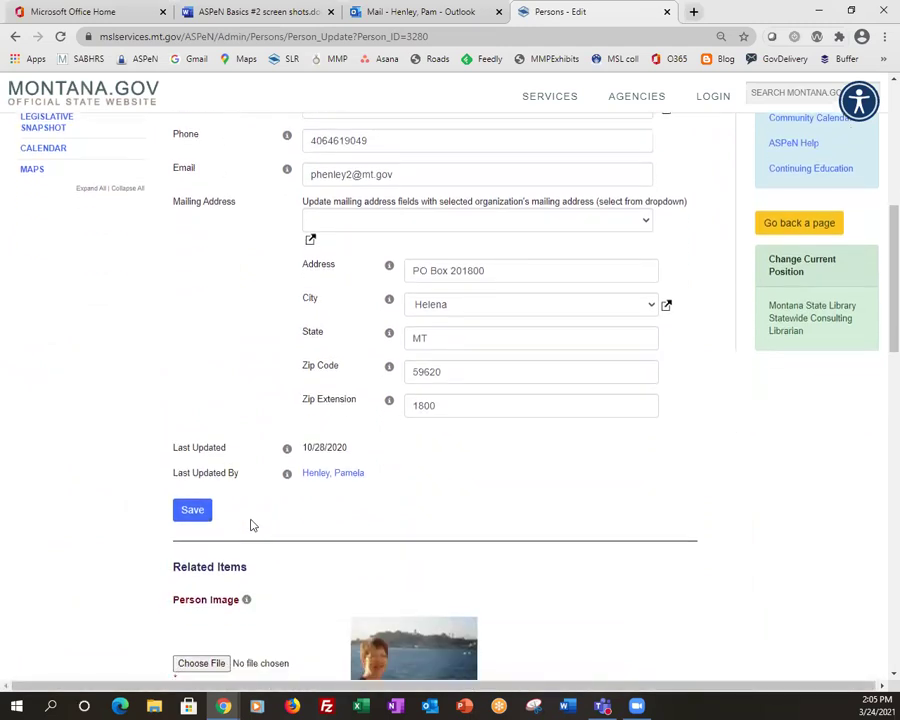
{"action": "scroll", "coordinate": [252, 525], "scroll_direction": "down", "scroll_amount": 1}
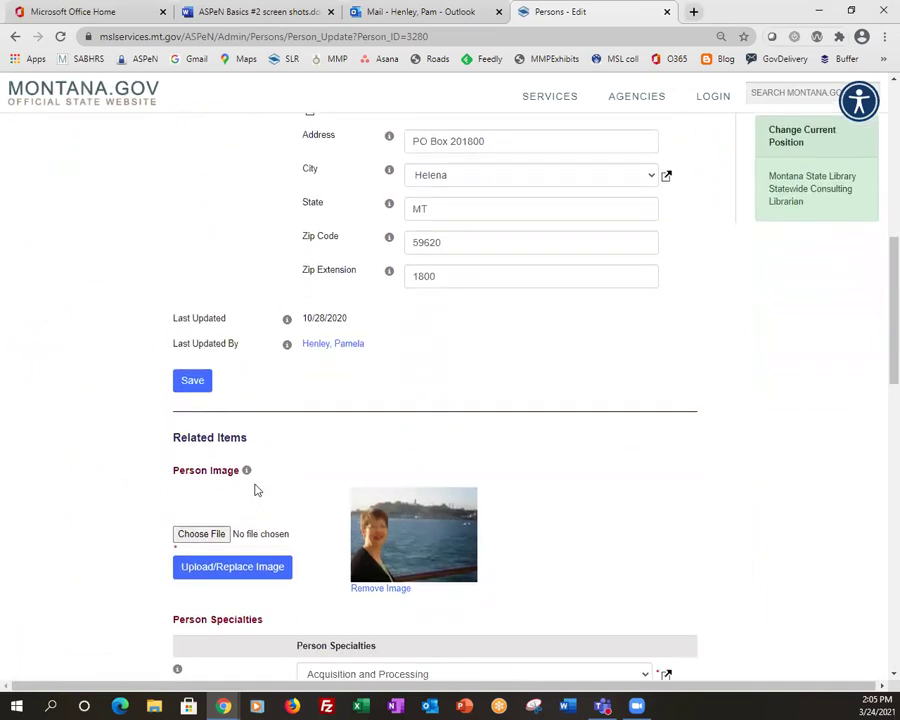
{"action": "scroll", "coordinate": [270, 520], "scroll_direction": "down", "scroll_amount": 1}
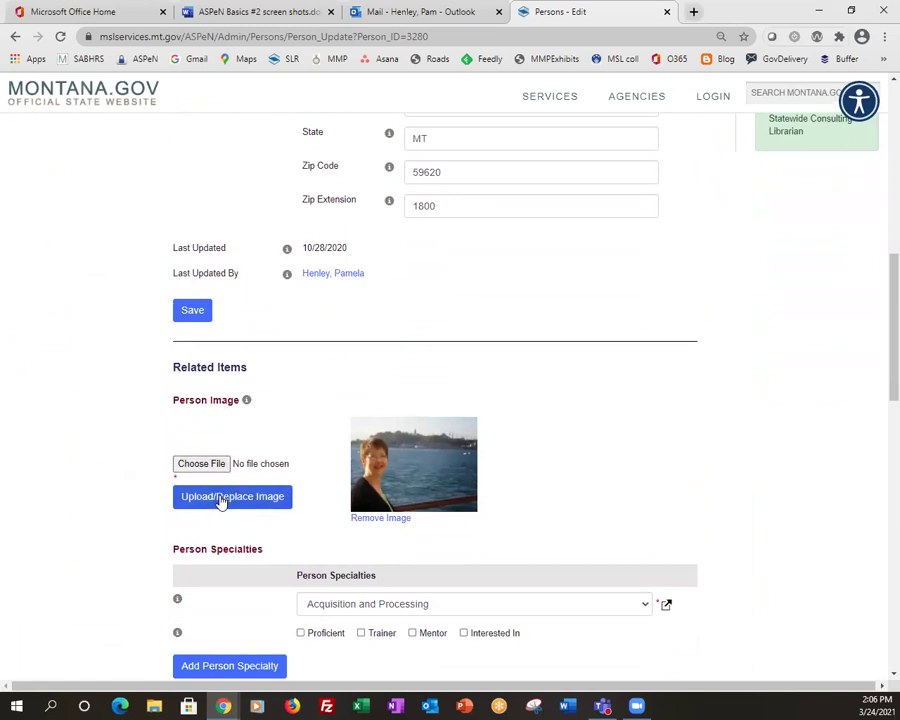
{"action": "scroll", "coordinate": [221, 502], "scroll_direction": "down", "scroll_amount": 1}
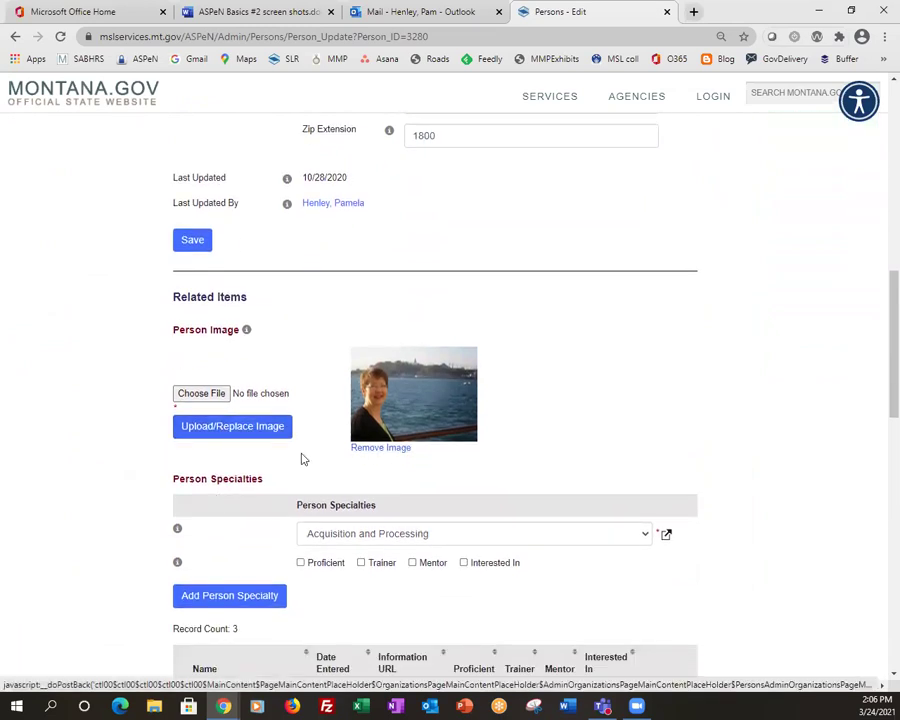
{"action": "scroll", "coordinate": [302, 458], "scroll_direction": "down", "scroll_amount": 1}
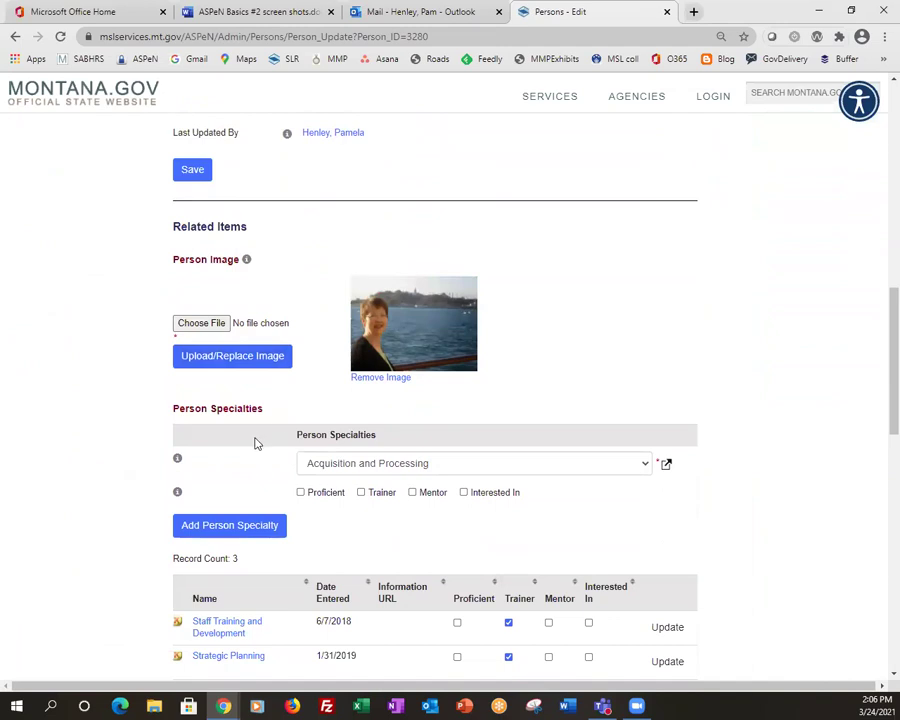
{"action": "scroll", "coordinate": [255, 442], "scroll_direction": "down", "scroll_amount": 1}
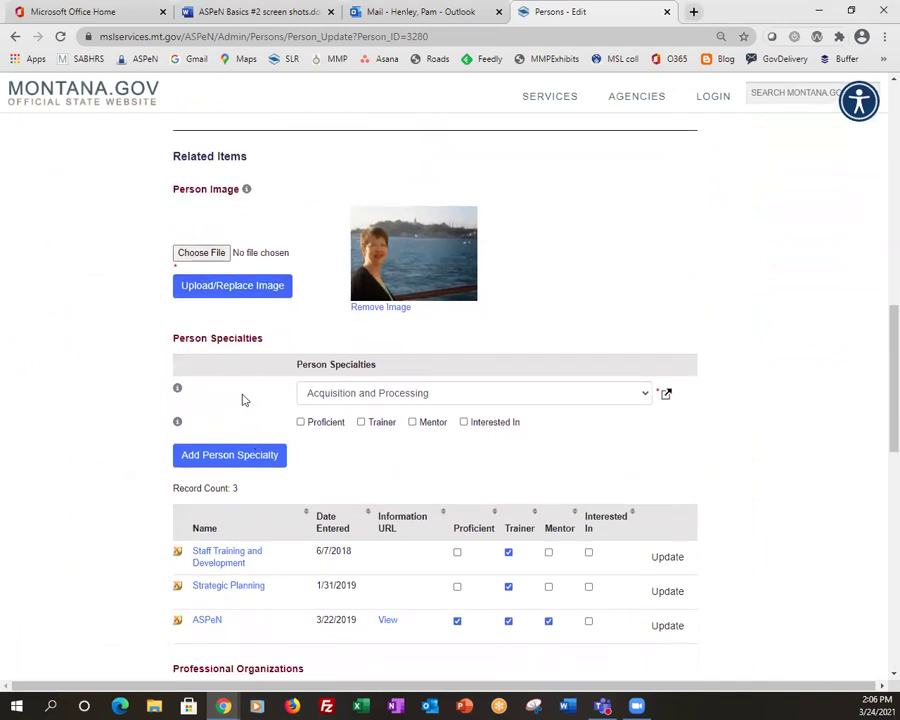
{"action": "scroll", "coordinate": [240, 422], "scroll_direction": "down", "scroll_amount": 2}
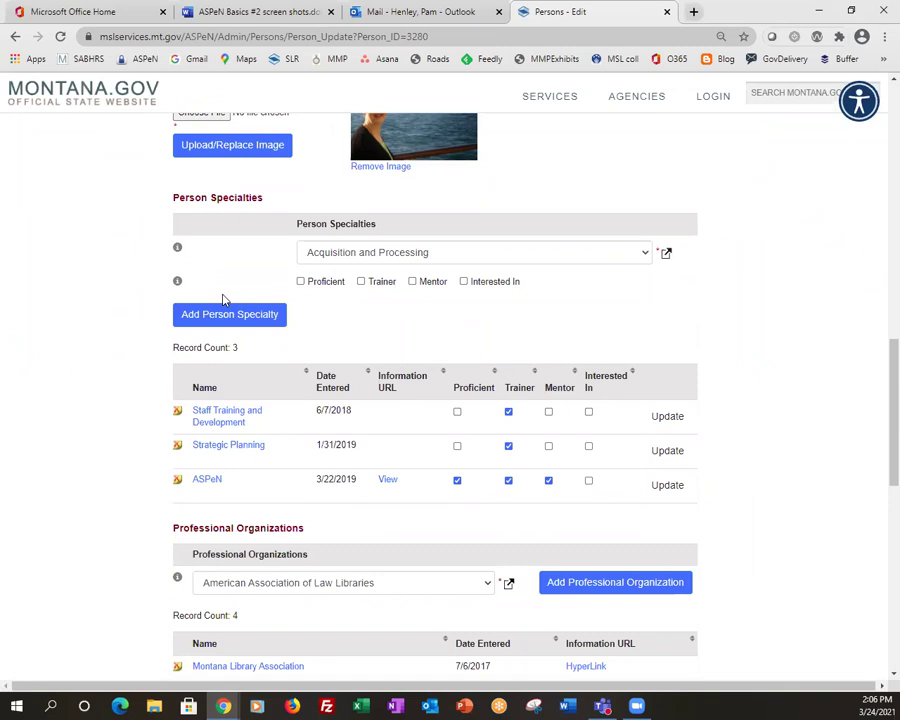
{"action": "scroll", "coordinate": [72, 376], "scroll_direction": "down", "scroll_amount": 1}
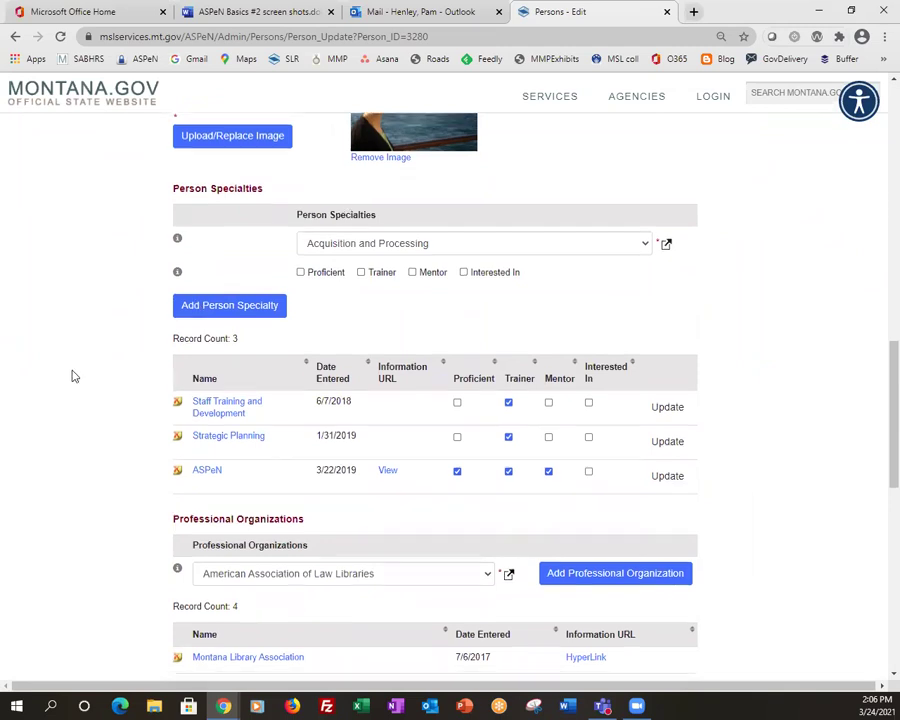
{"action": "scroll", "coordinate": [80, 370], "scroll_direction": "down", "scroll_amount": 3}
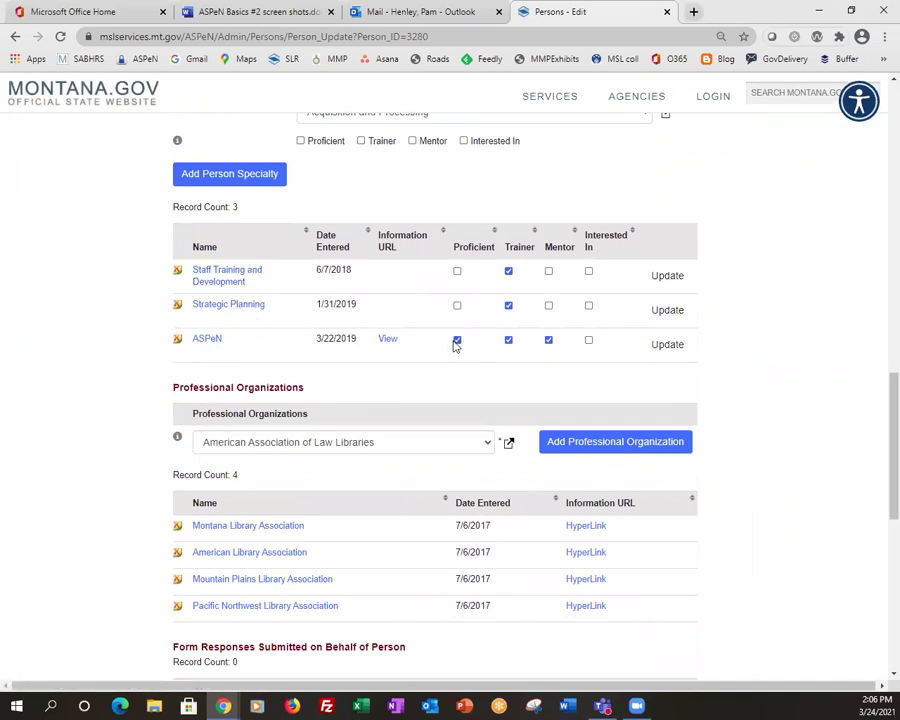
Review the Professional Organizations that can be added to the person record and the Positions listed below them.
{"action": "scroll", "coordinate": [94, 412], "scroll_direction": "down", "scroll_amount": 1}
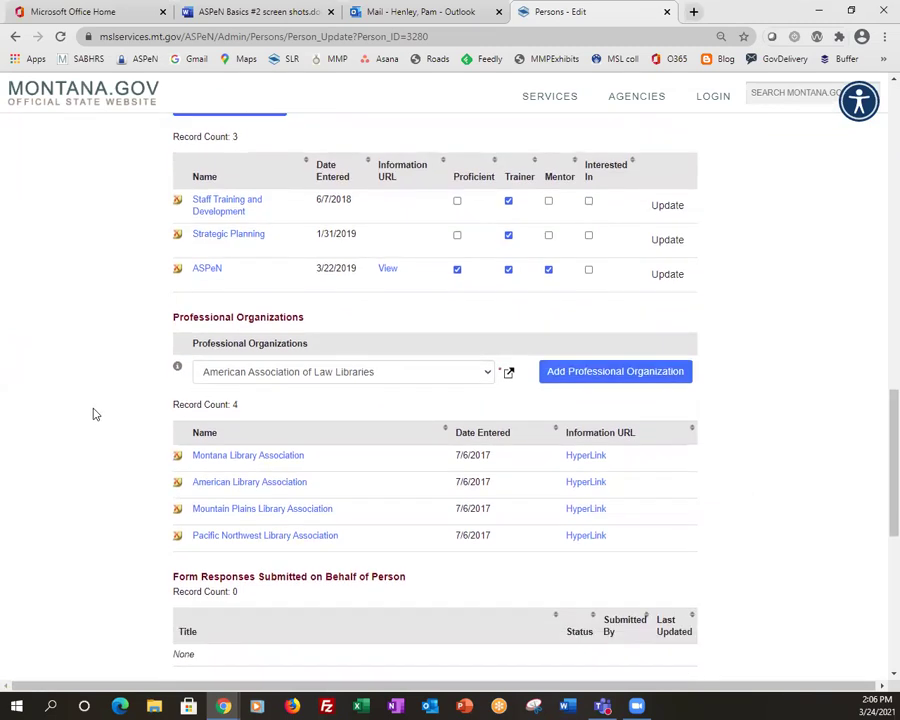
{"action": "scroll", "coordinate": [94, 414], "scroll_direction": "down", "scroll_amount": 1}
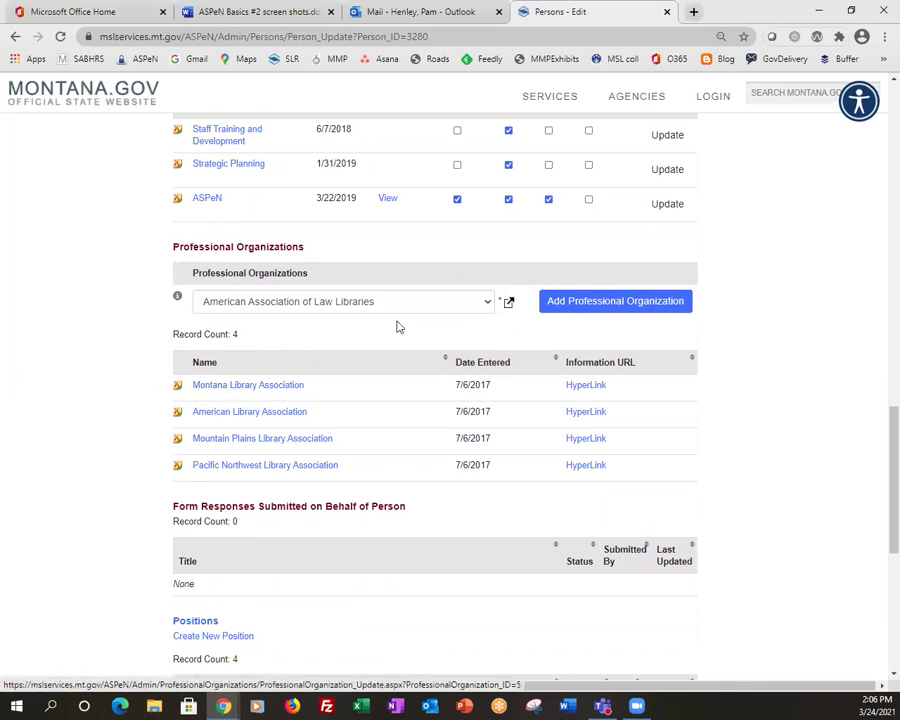
{"action": "left_click", "coordinate": [488, 304]}
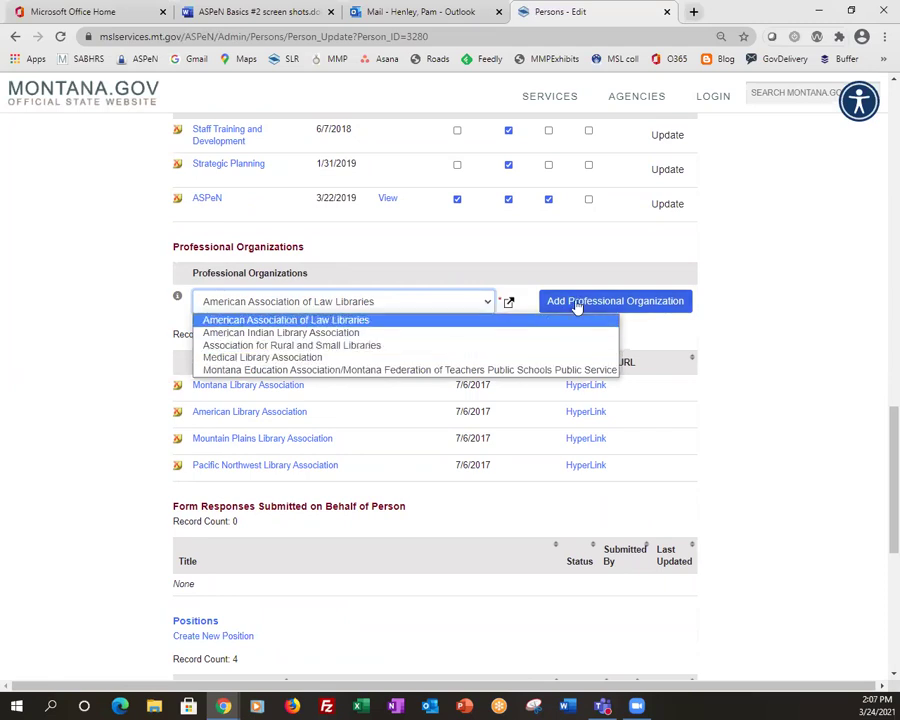
{"action": "left_click", "coordinate": [90, 283]}
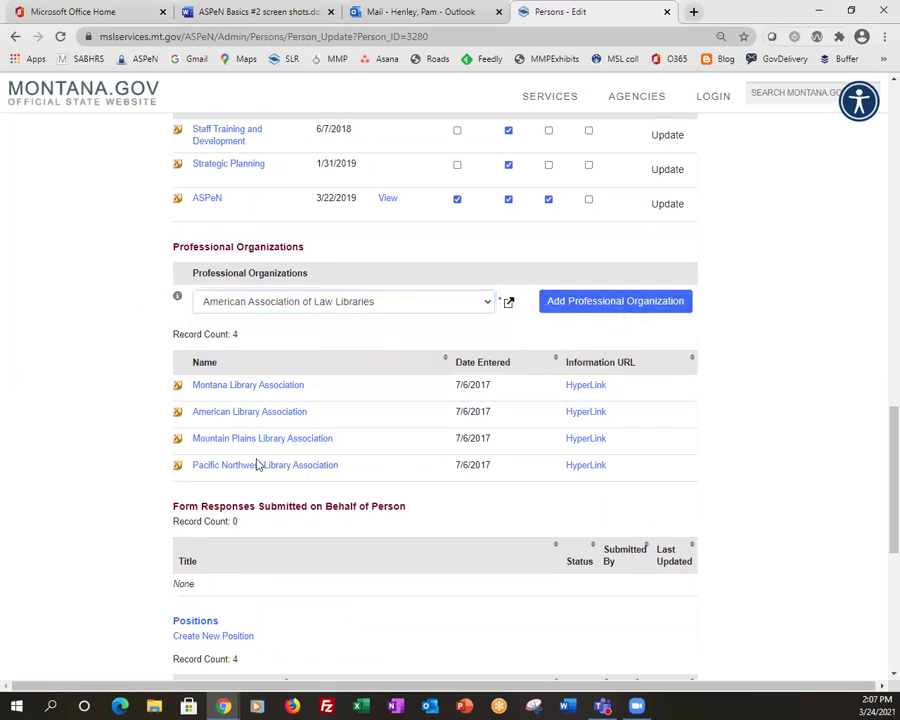
{"action": "scroll", "coordinate": [257, 465], "scroll_direction": "down", "scroll_amount": 3}
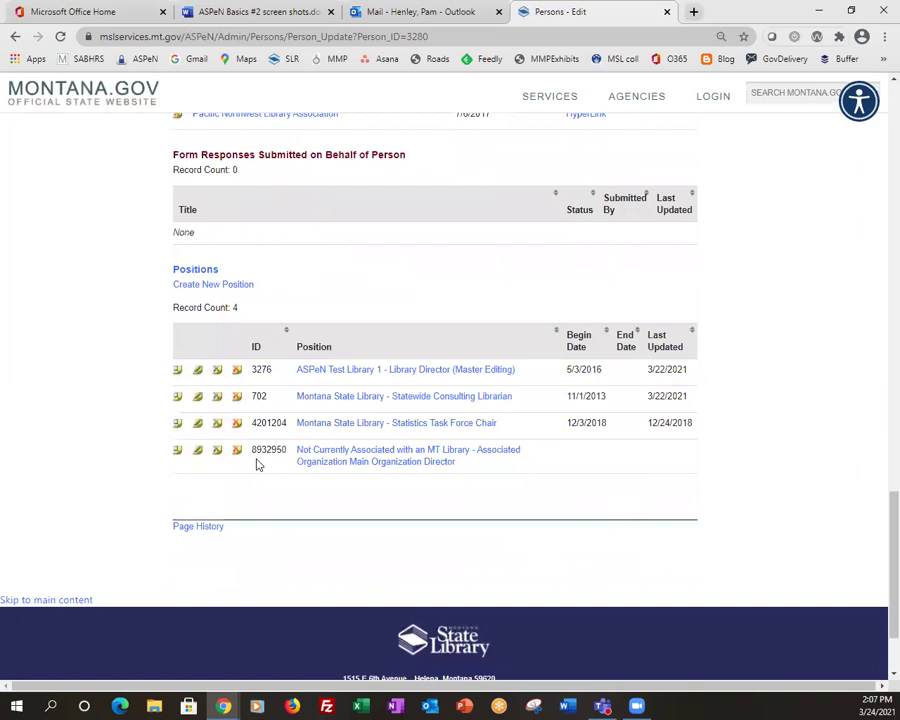
Return to ASPeN Admin and open the Statewide Consulting Librarian position for editing.
{"action": "scroll", "coordinate": [257, 465], "scroll_direction": "up", "scroll_amount": 4}
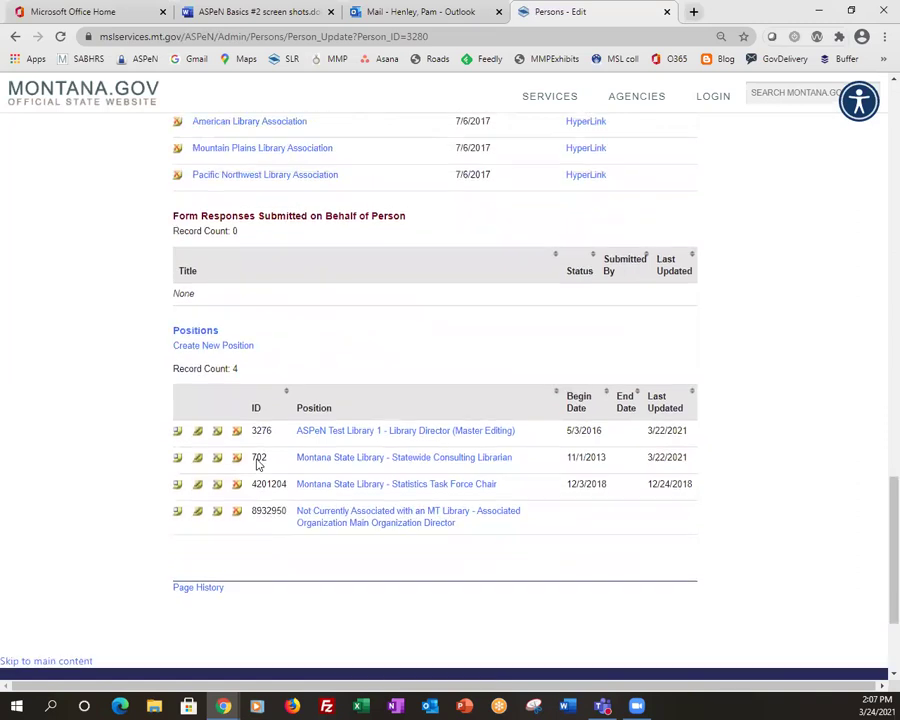
{"action": "scroll", "coordinate": [256, 448], "scroll_direction": "up", "scroll_amount": 2}
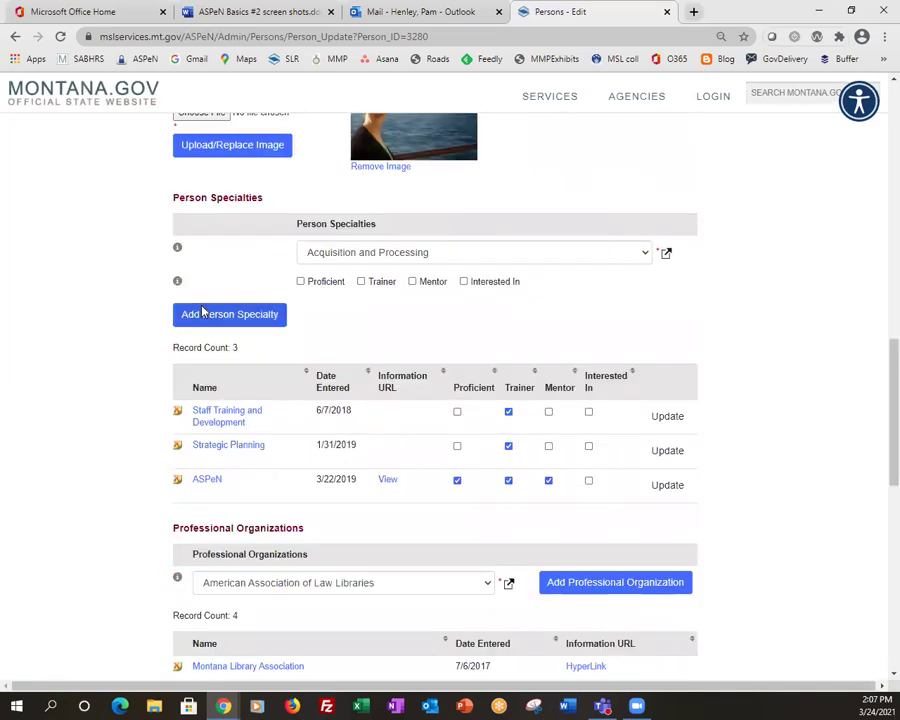
{"action": "scroll", "coordinate": [201, 300], "scroll_direction": "up", "scroll_amount": 3}
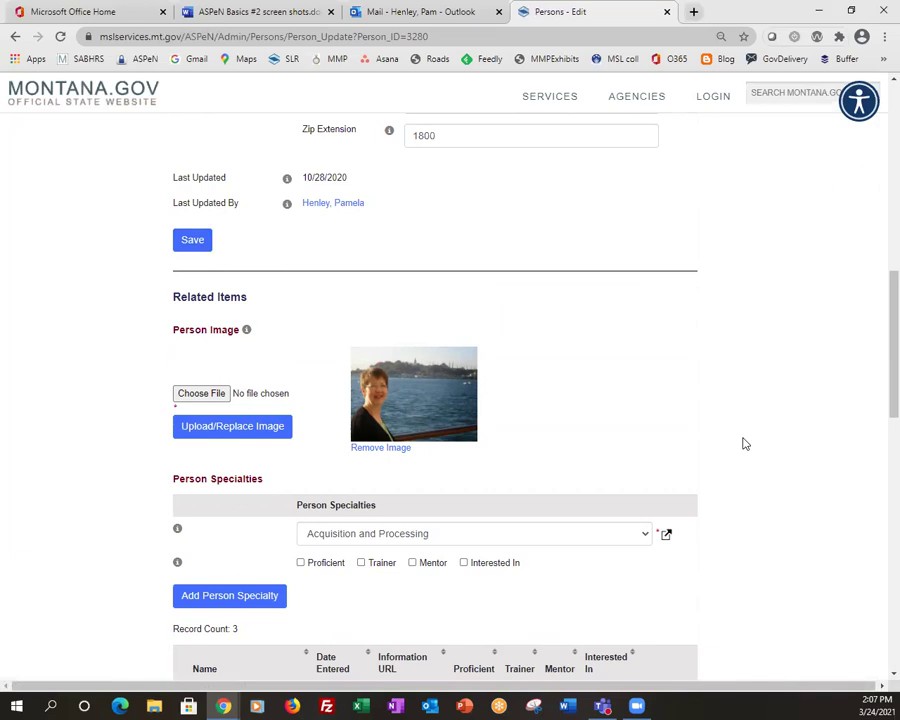
{"action": "scroll", "coordinate": [744, 443], "scroll_direction": "up", "scroll_amount": 5}
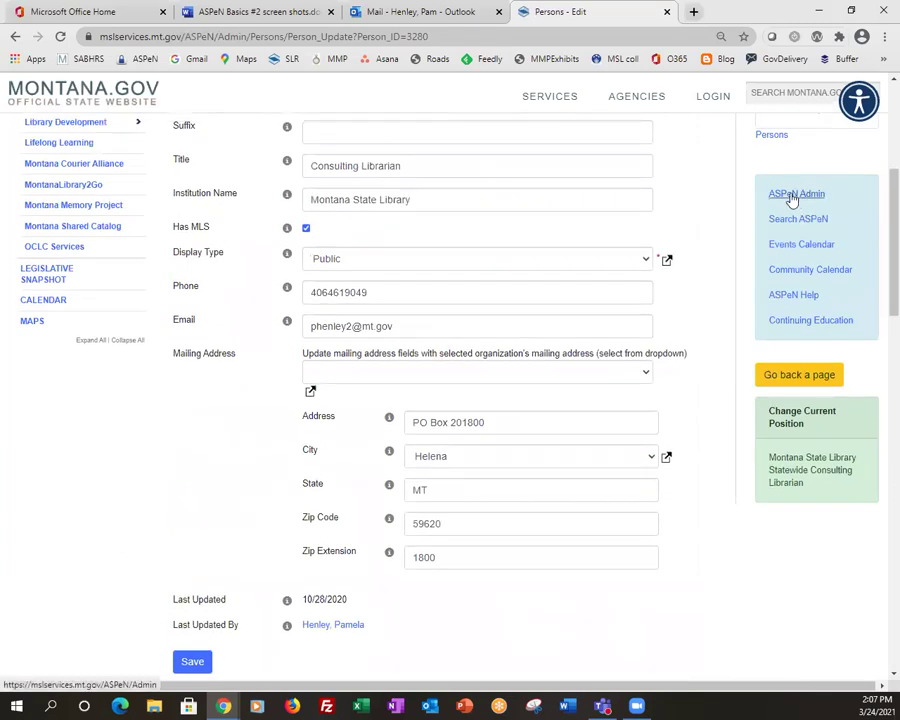
{"action": "left_click", "coordinate": [792, 196]}
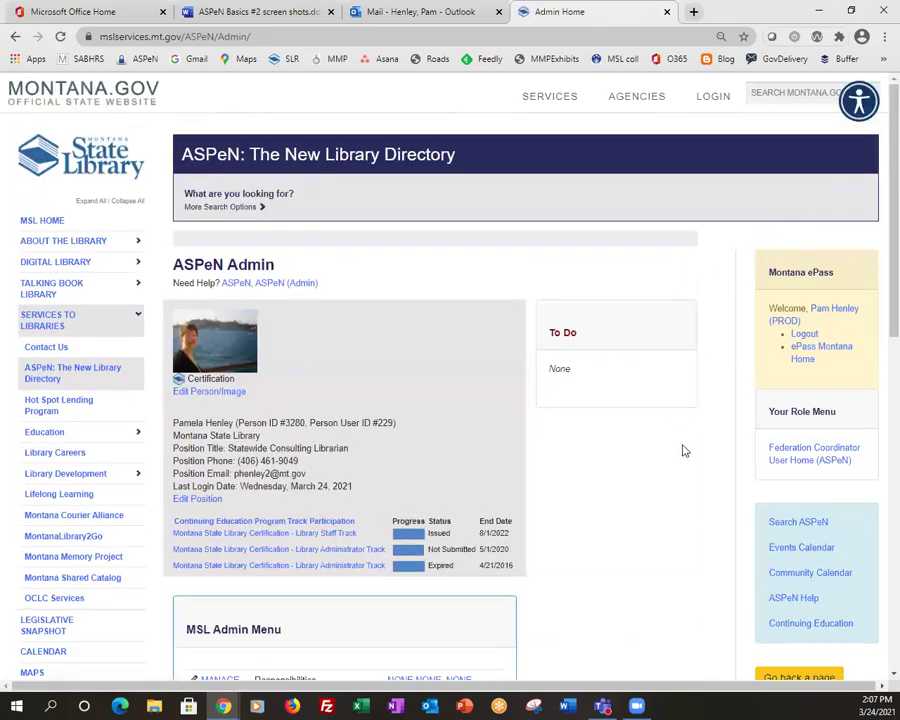
{"action": "scroll", "coordinate": [683, 451], "scroll_direction": "down", "scroll_amount": 2}
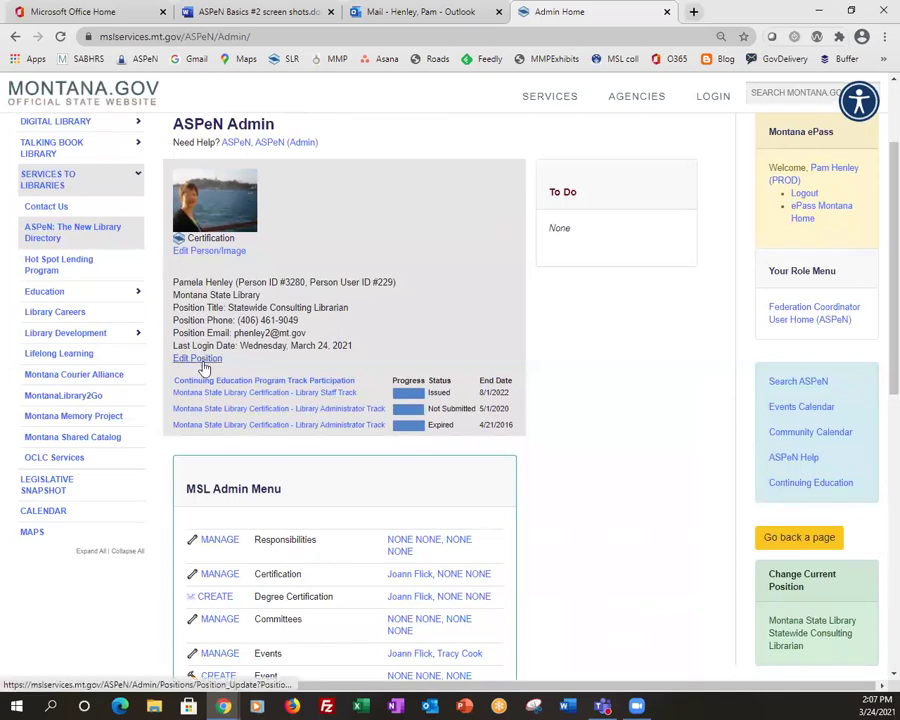
{"action": "left_click", "coordinate": [204, 368]}
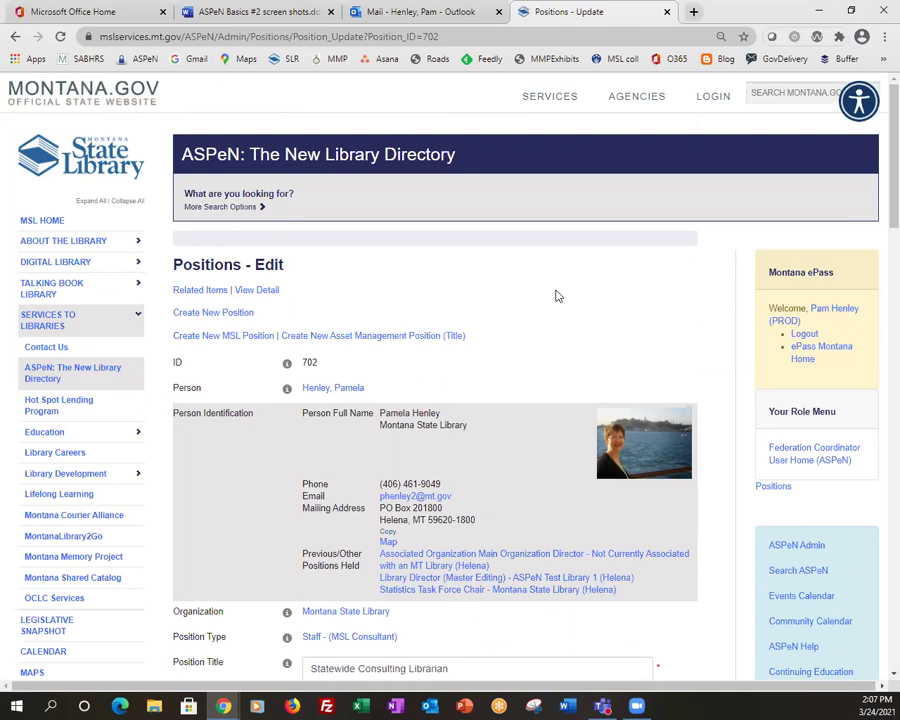
Review the position's person identification, organization and position type, and highlight the position title.
{"action": "scroll", "coordinate": [575, 316], "scroll_direction": "down", "scroll_amount": 1}
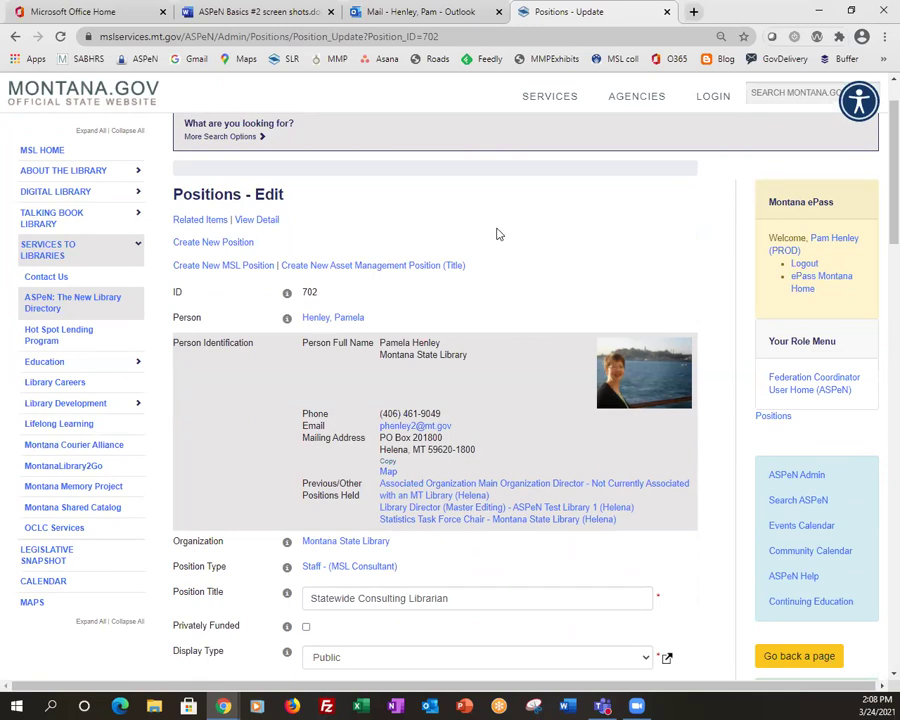
{"action": "scroll", "coordinate": [537, 241], "scroll_direction": "down", "scroll_amount": 1}
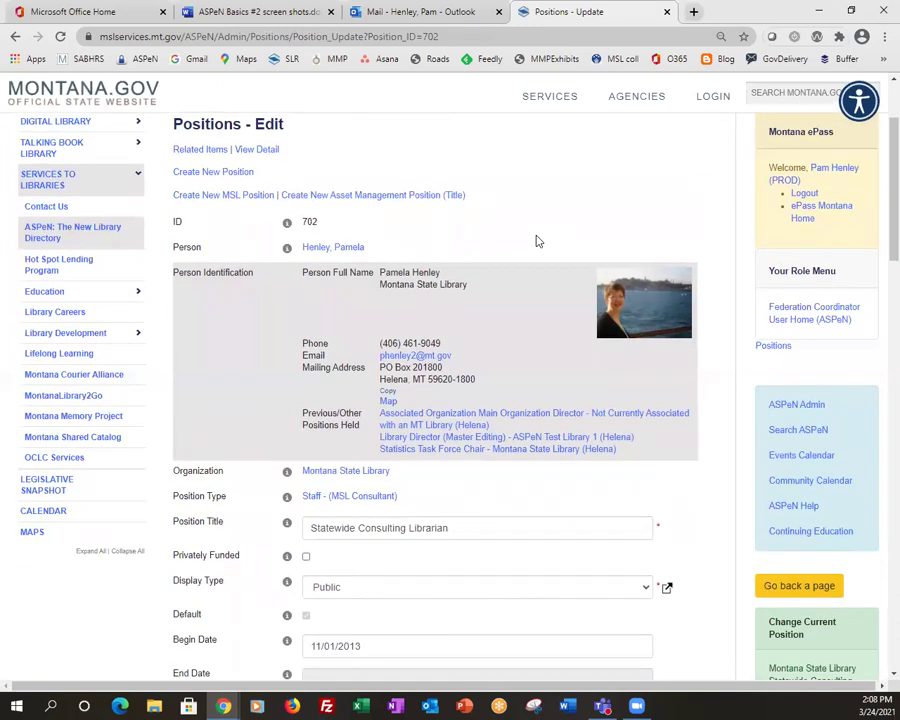
{"action": "scroll", "coordinate": [532, 246], "scroll_direction": "down", "scroll_amount": 2}
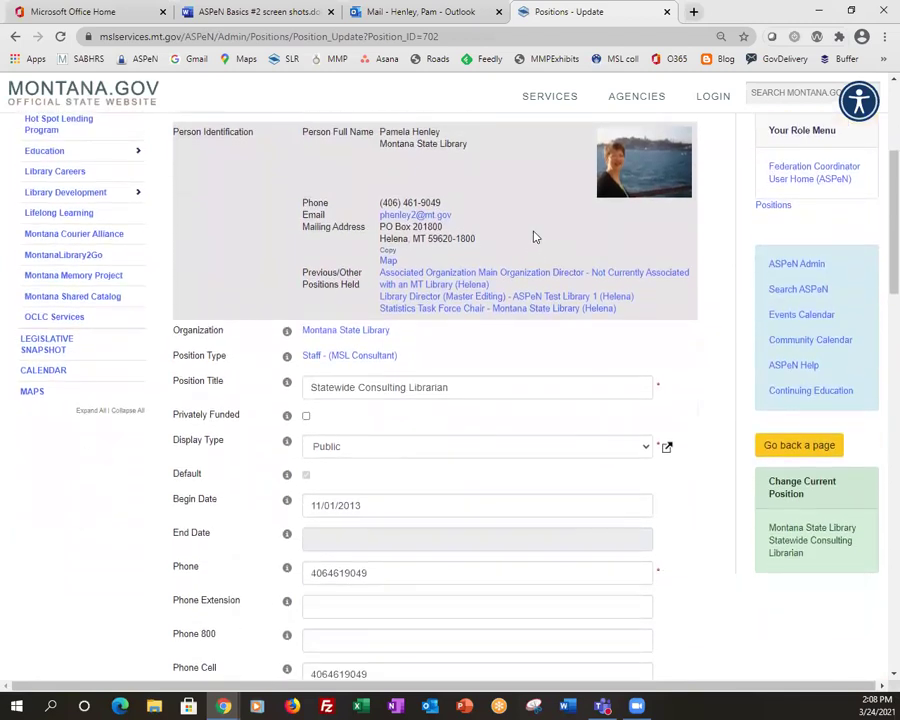
{"action": "scroll", "coordinate": [580, 240], "scroll_direction": "down", "scroll_amount": 1}
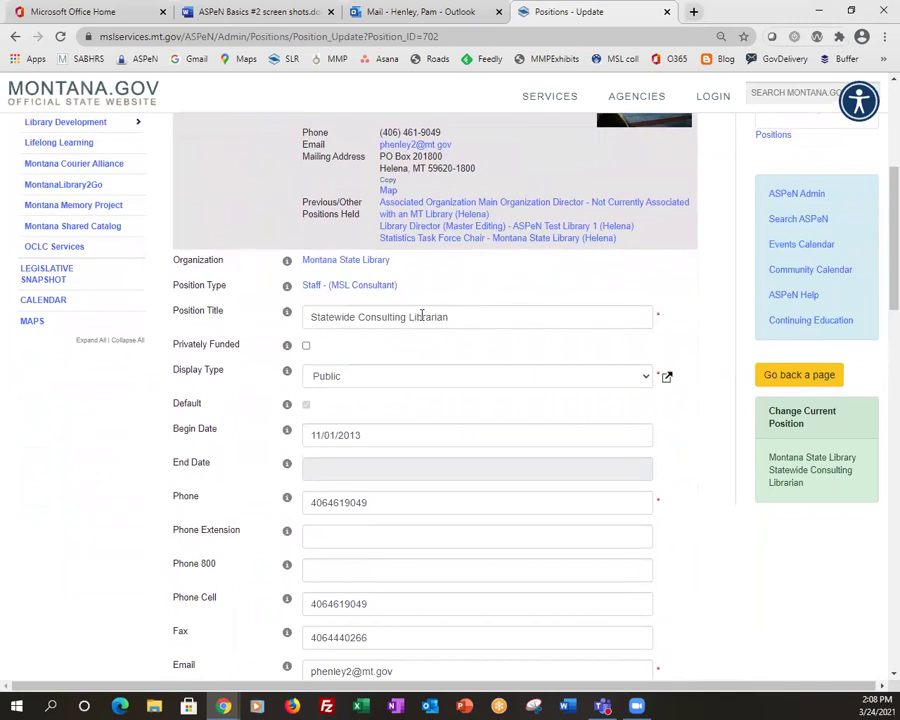
{"action": "left_click_drag", "start_coordinate": [462, 316], "coordinate": [287, 320]}
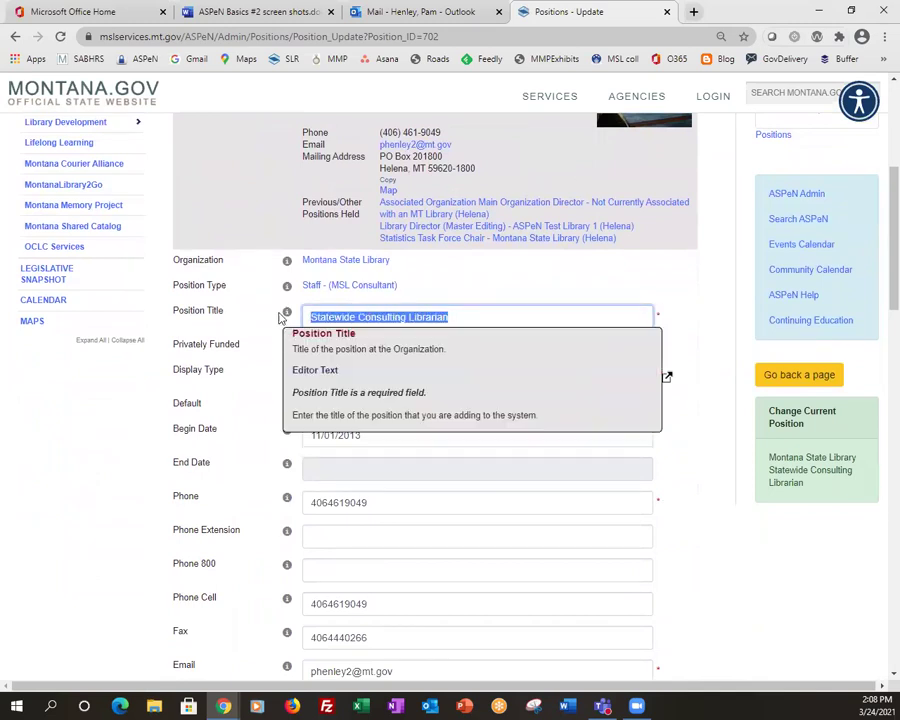
{"action": "left_click", "coordinate": [677, 297]}
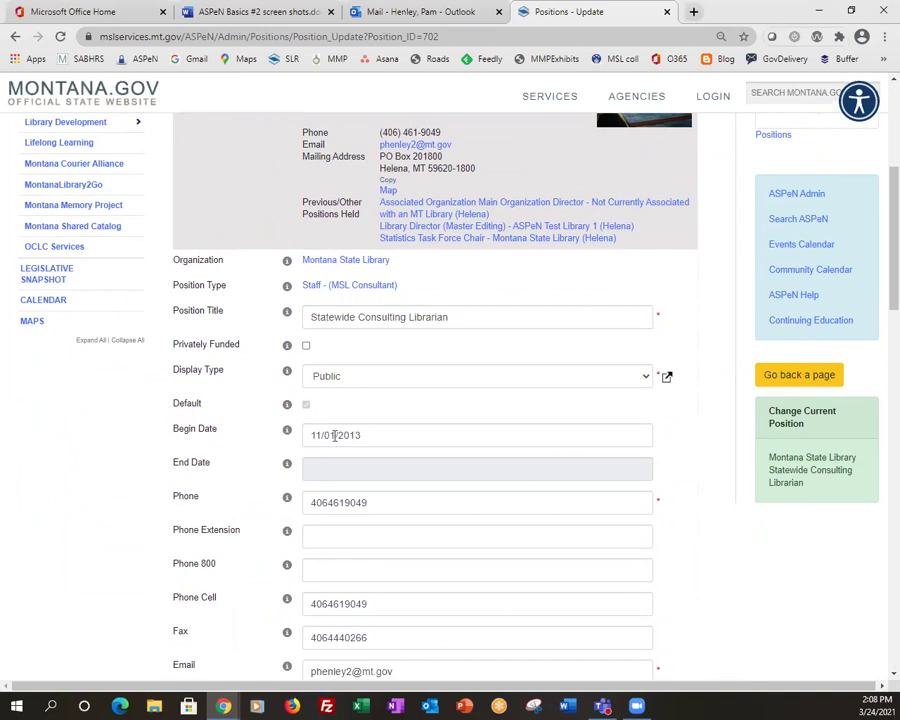
Review the position's begin and end dates, phone, fax and email fields, and its physical and mailing address sections.
{"action": "scroll", "coordinate": [386, 431], "scroll_direction": "down", "scroll_amount": 1}
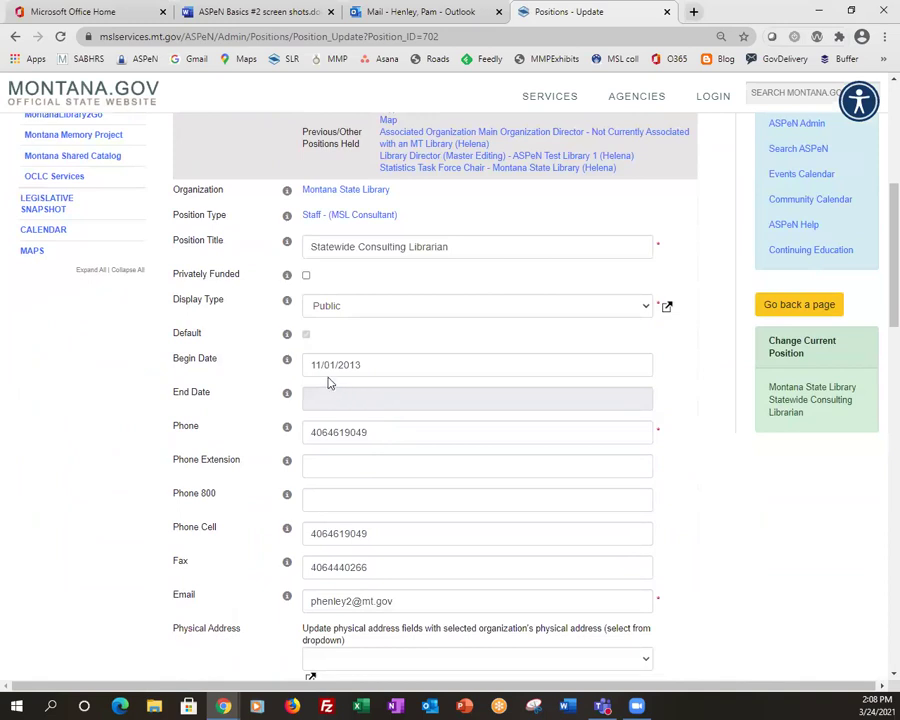
{"action": "scroll", "coordinate": [388, 414], "scroll_direction": "down", "scroll_amount": 1}
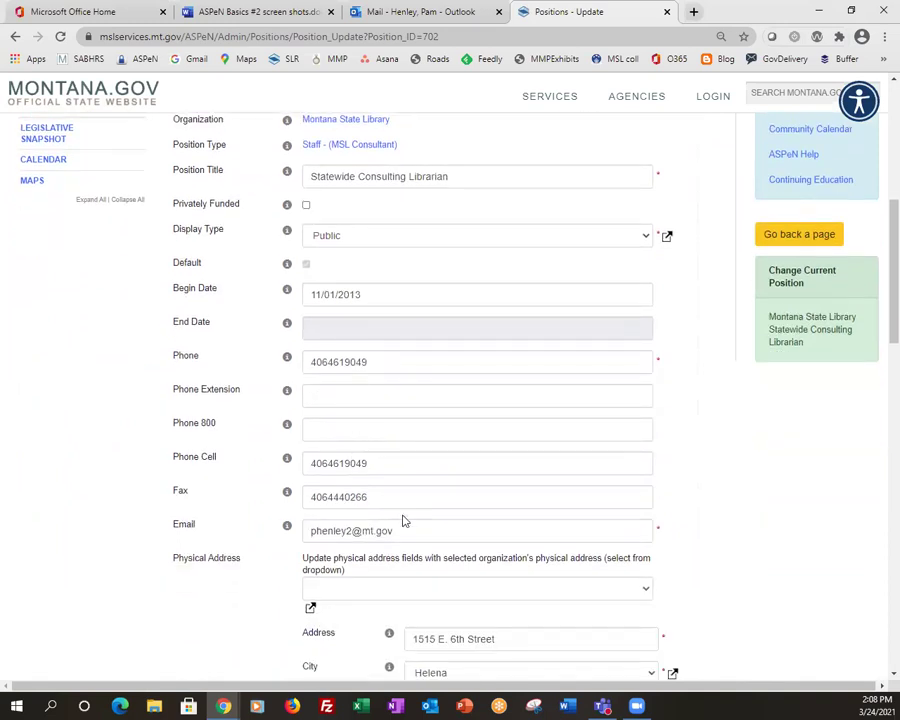
{"action": "scroll", "coordinate": [405, 515], "scroll_direction": "down", "scroll_amount": 2}
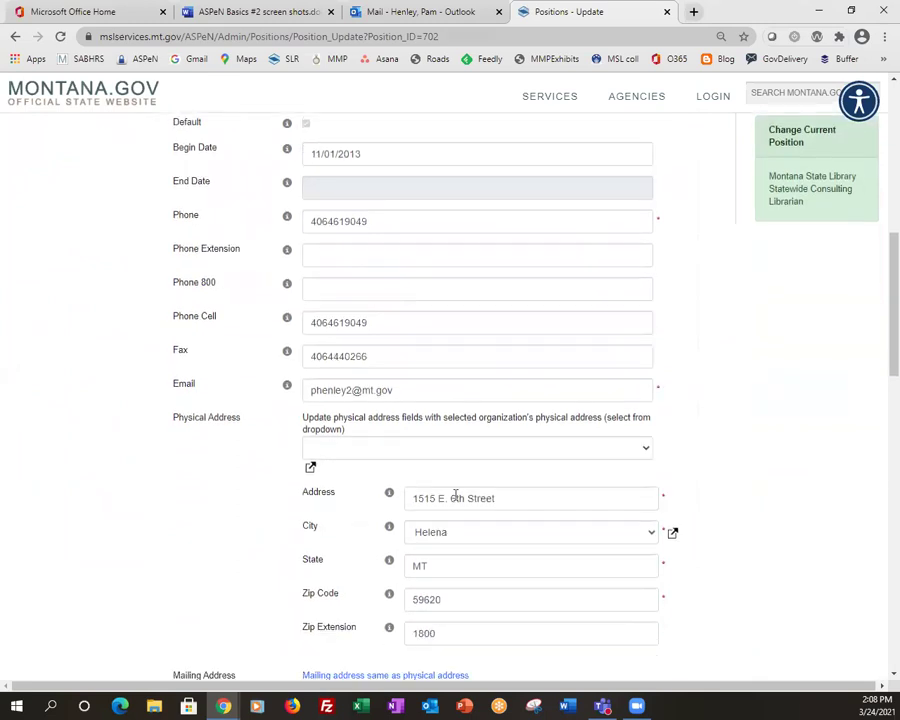
{"action": "scroll", "coordinate": [456, 494], "scroll_direction": "down", "scroll_amount": 5}
{"action": "scroll", "coordinate": [456, 500], "scroll_direction": "down", "scroll_amount": 3}
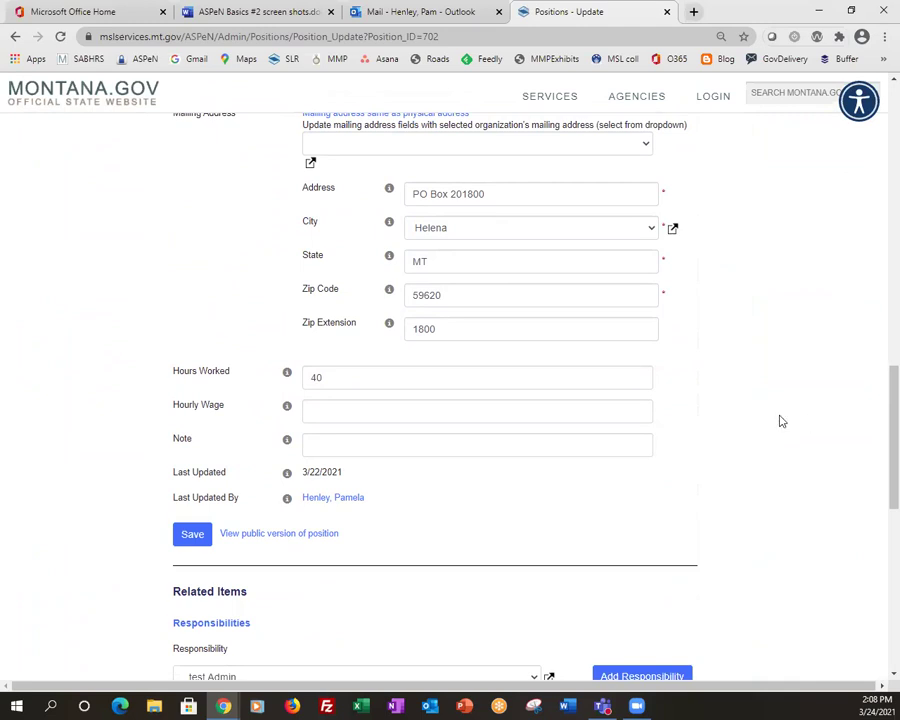
Look over the hours and wage fields and the Related Items below them, through to Events - Trainer Positions.
{"action": "scroll", "coordinate": [780, 420], "scroll_direction": "down", "scroll_amount": 1}
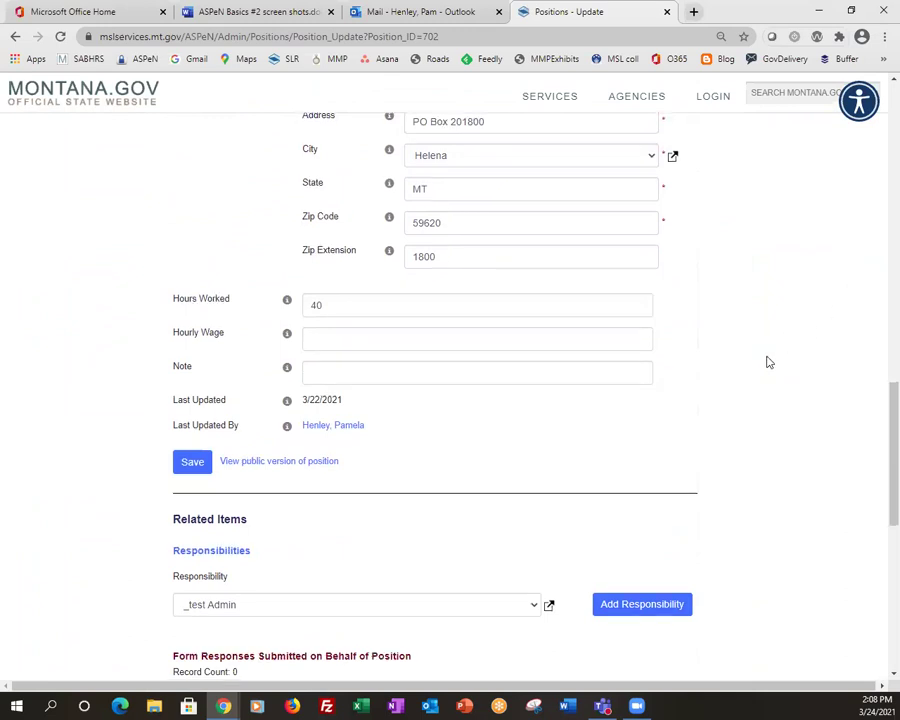
{"action": "scroll", "coordinate": [766, 360], "scroll_direction": "down", "scroll_amount": 2}
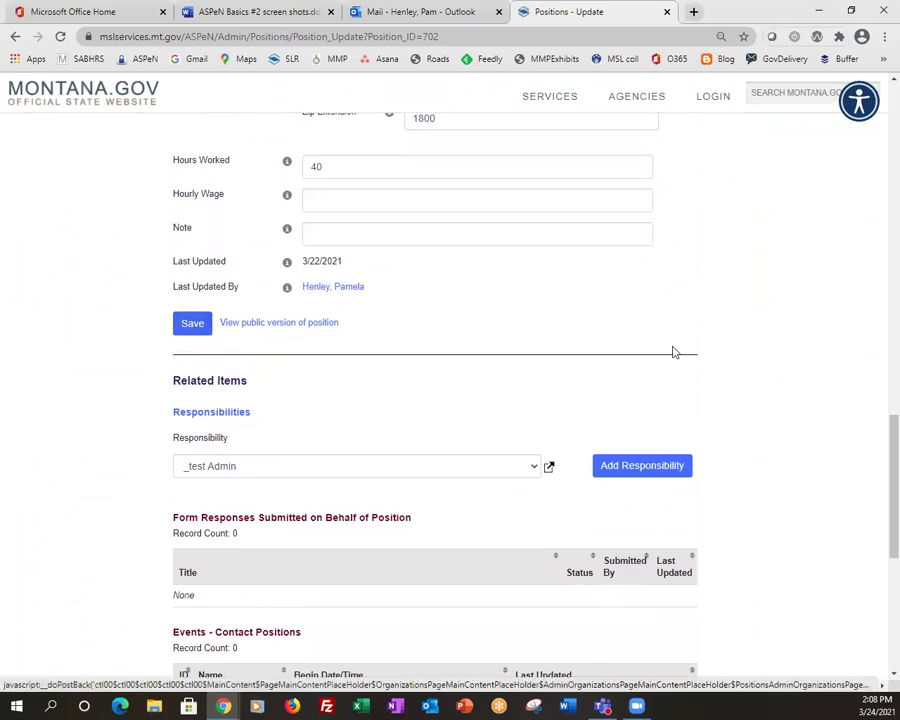
{"action": "scroll", "coordinate": [745, 364], "scroll_direction": "down", "scroll_amount": 2}
{"action": "scroll", "coordinate": [744, 362], "scroll_direction": "down", "scroll_amount": 4}
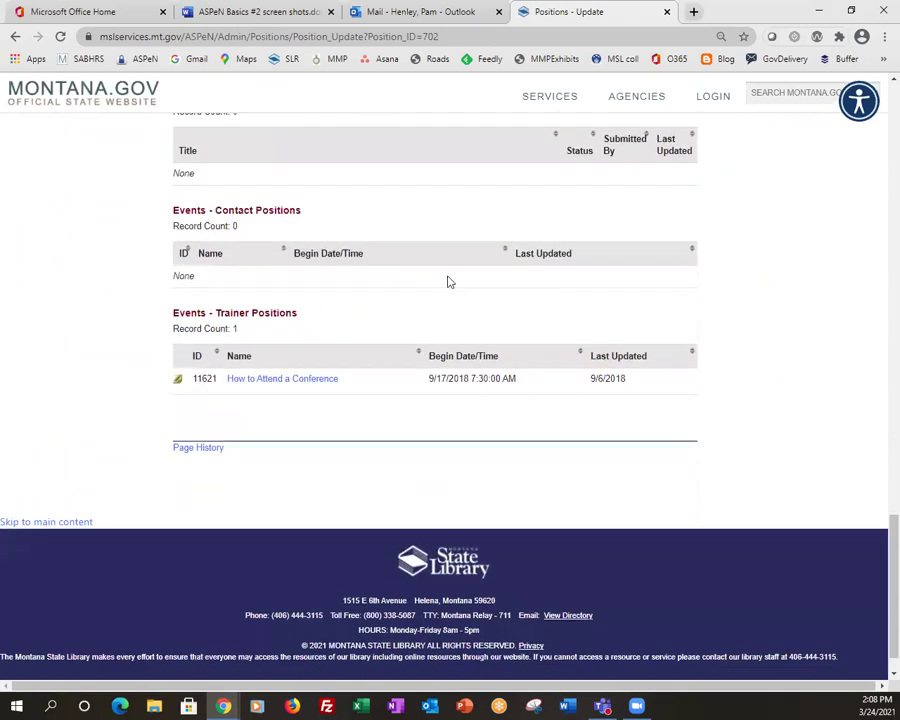
Read the help notes for the position's Hours Worked and Hourly Wage fields.
{"action": "scroll", "coordinate": [780, 280], "scroll_direction": "up", "scroll_amount": 2}
{"action": "scroll", "coordinate": [815, 290], "scroll_direction": "up", "scroll_amount": 4}
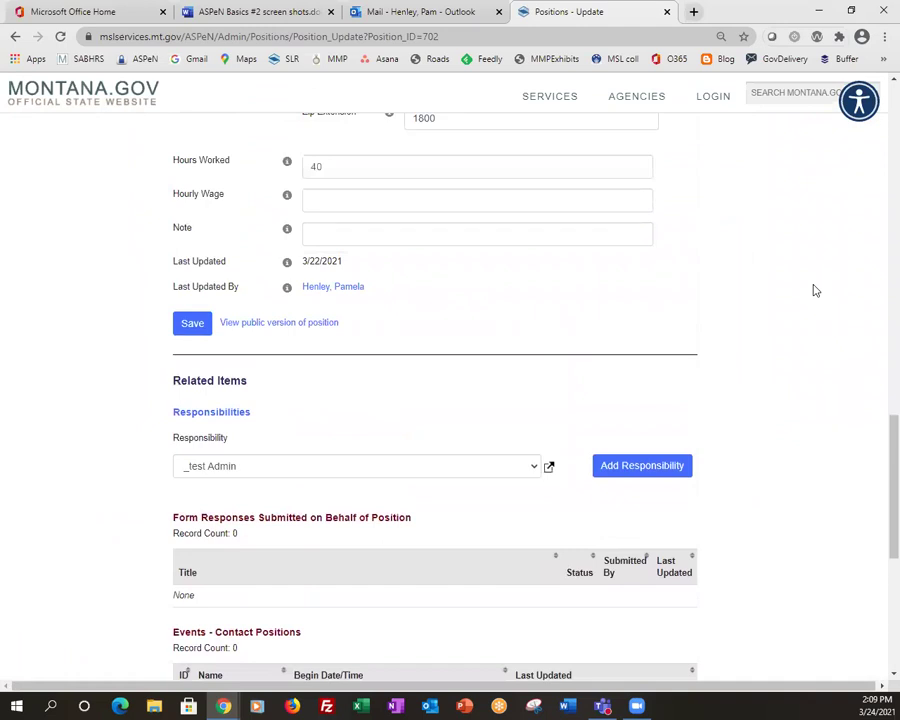
{"action": "scroll", "coordinate": [812, 288], "scroll_direction": "up", "scroll_amount": 1}
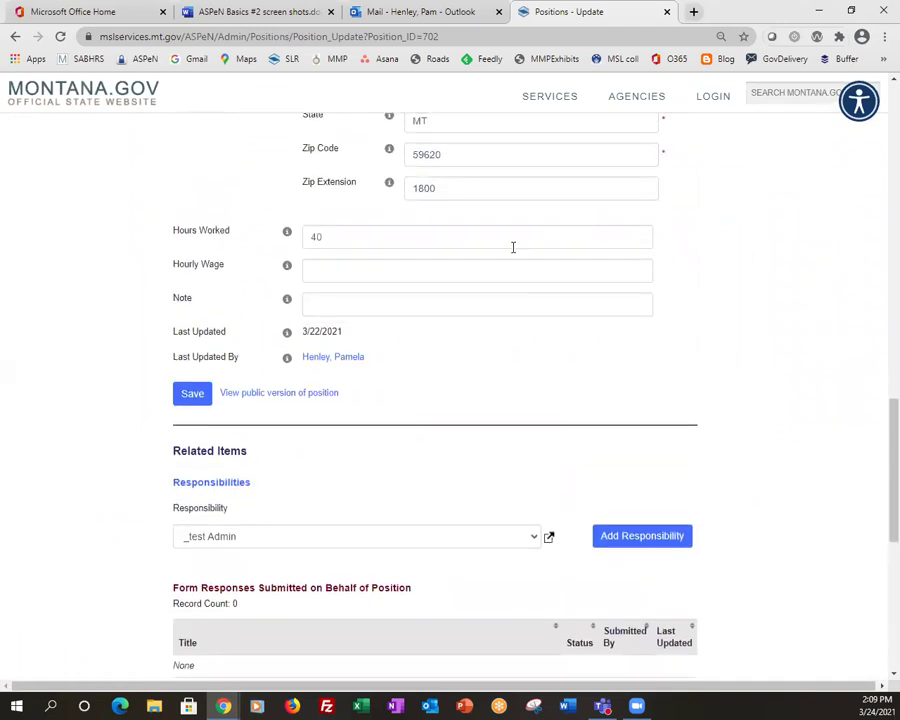
{"action": "mouse_move", "coordinate": [287, 232]}
{"action": "mouse_move", "coordinate": [287, 267]}
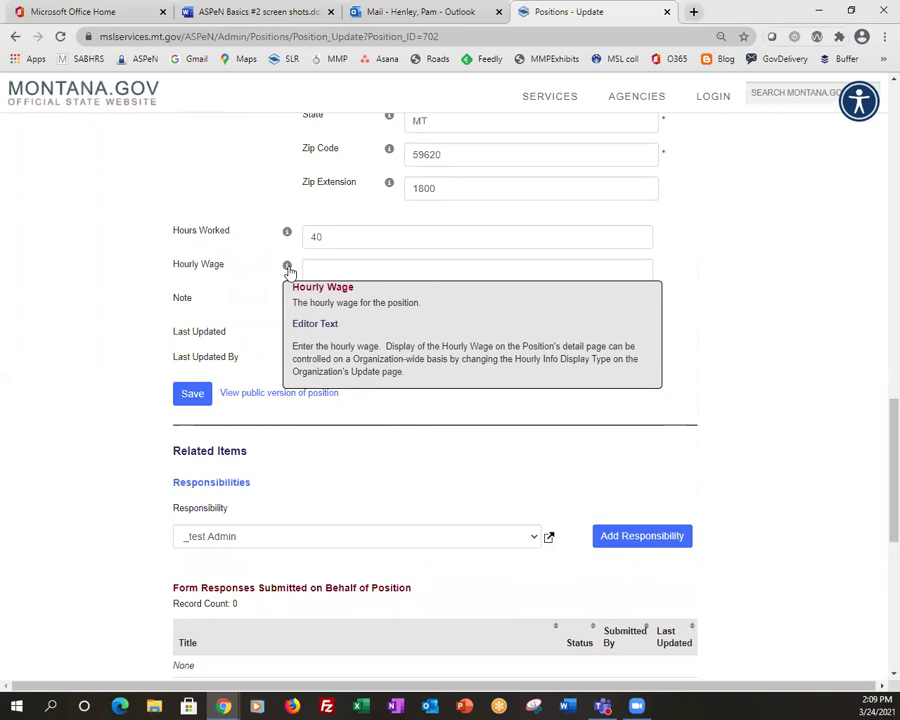
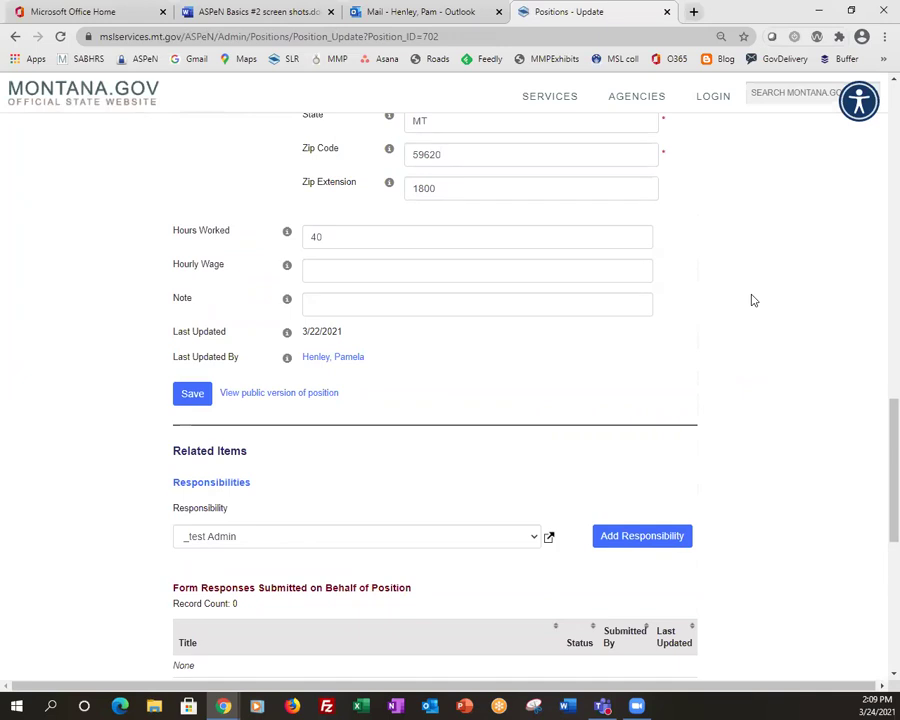
Examine the Related Items of the position, including the responsibility choices, form responses, and contact and trainer events.
{"action": "scroll", "coordinate": [753, 301], "scroll_direction": "down", "scroll_amount": 1}
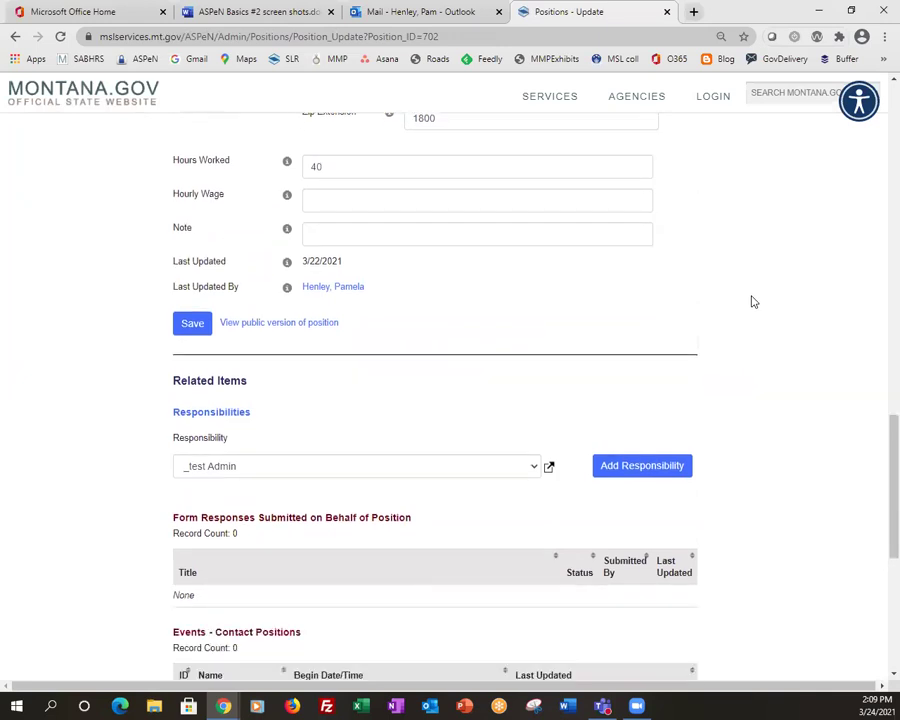
{"action": "scroll", "coordinate": [753, 301], "scroll_direction": "down", "scroll_amount": 1}
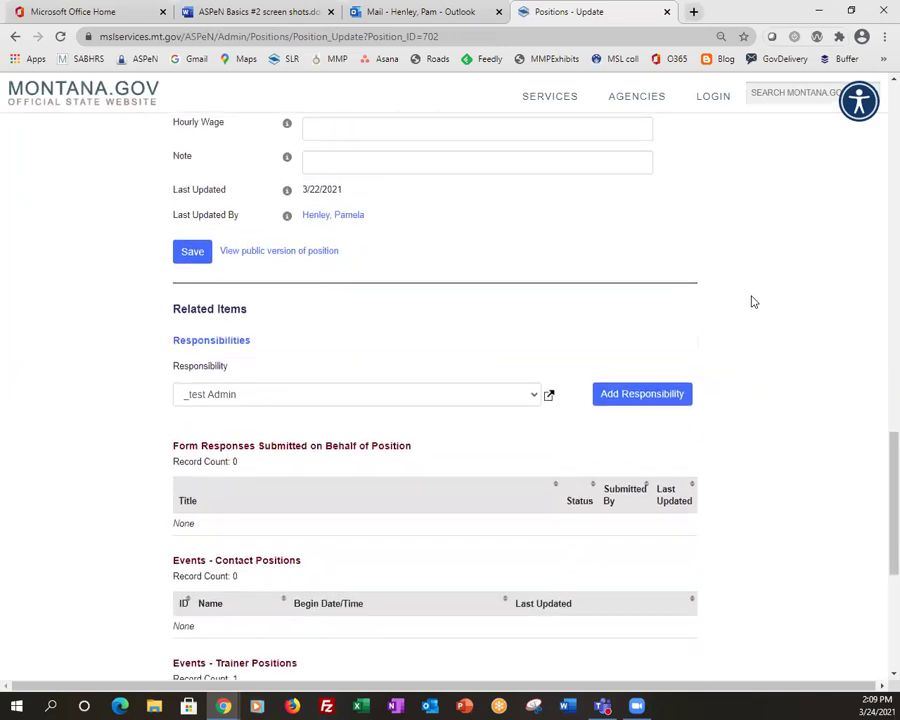
{"action": "scroll", "coordinate": [753, 301], "scroll_direction": "down", "scroll_amount": 1}
{"action": "scroll", "coordinate": [753, 301], "scroll_direction": "down", "scroll_amount": 1}
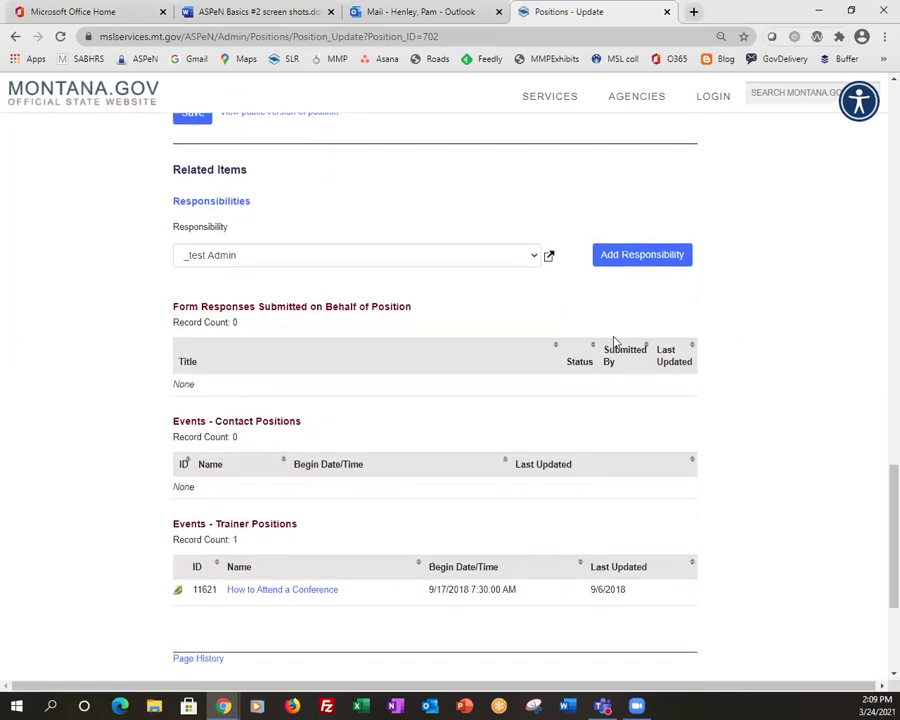
{"action": "left_click", "coordinate": [536, 258]}
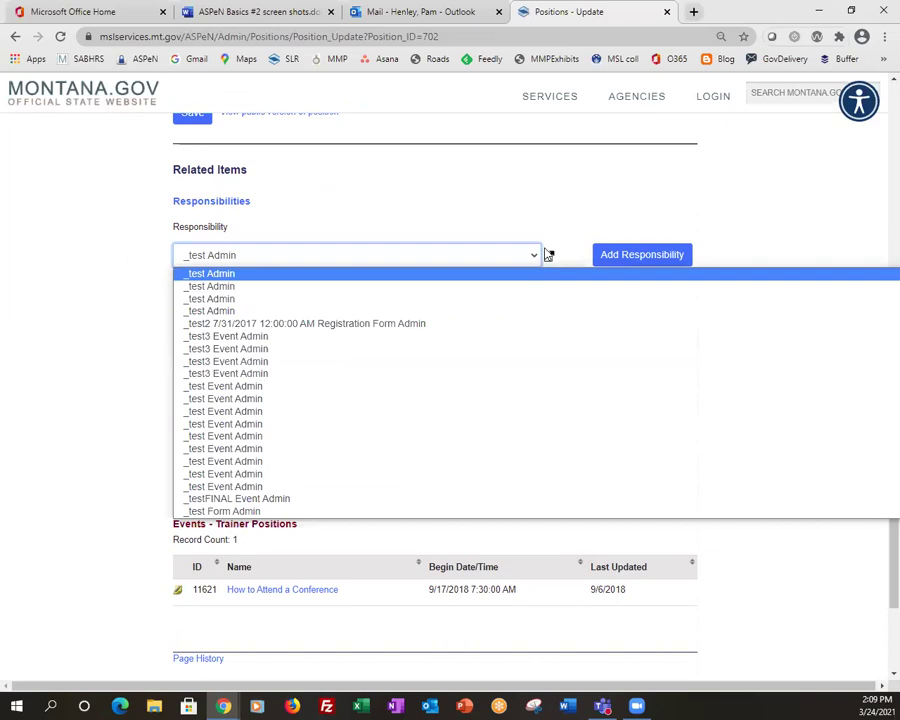
{"action": "left_click", "coordinate": [685, 177]}
{"action": "scroll", "coordinate": [685, 177], "scroll_direction": "down", "scroll_amount": 2}
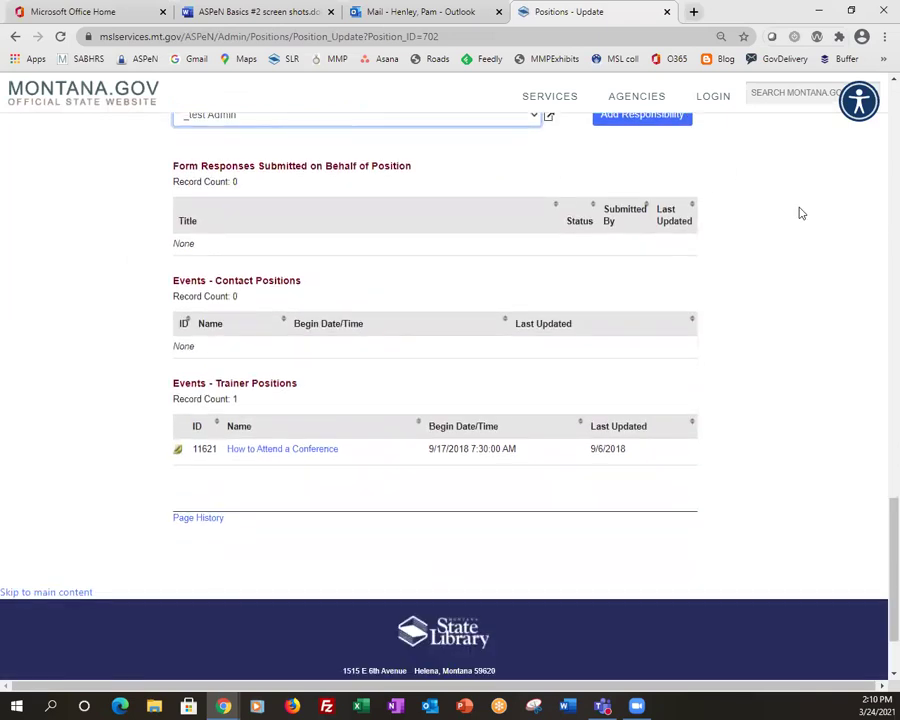
{"action": "scroll", "coordinate": [800, 213], "scroll_direction": "up", "scroll_amount": 3}
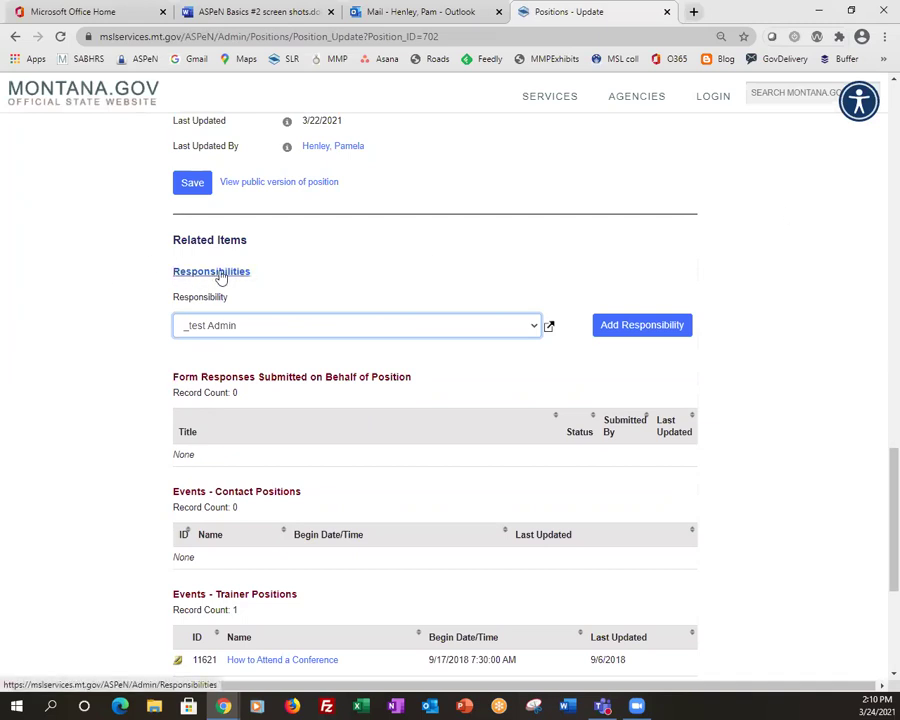
Browse the list of responsibilities that can be added to the position, and close it without choosing one.
{"action": "left_click", "coordinate": [537, 330]}
{"action": "scroll", "coordinate": [480, 395], "scroll_direction": "down", "scroll_amount": 10}
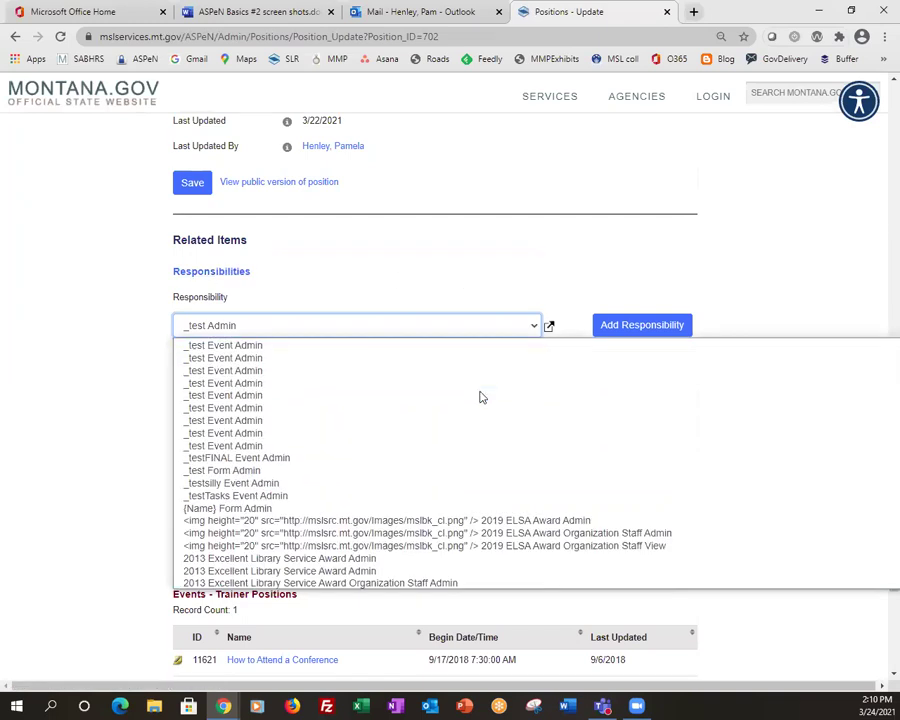
{"action": "scroll", "coordinate": [480, 397], "scroll_direction": "down", "scroll_amount": 15}
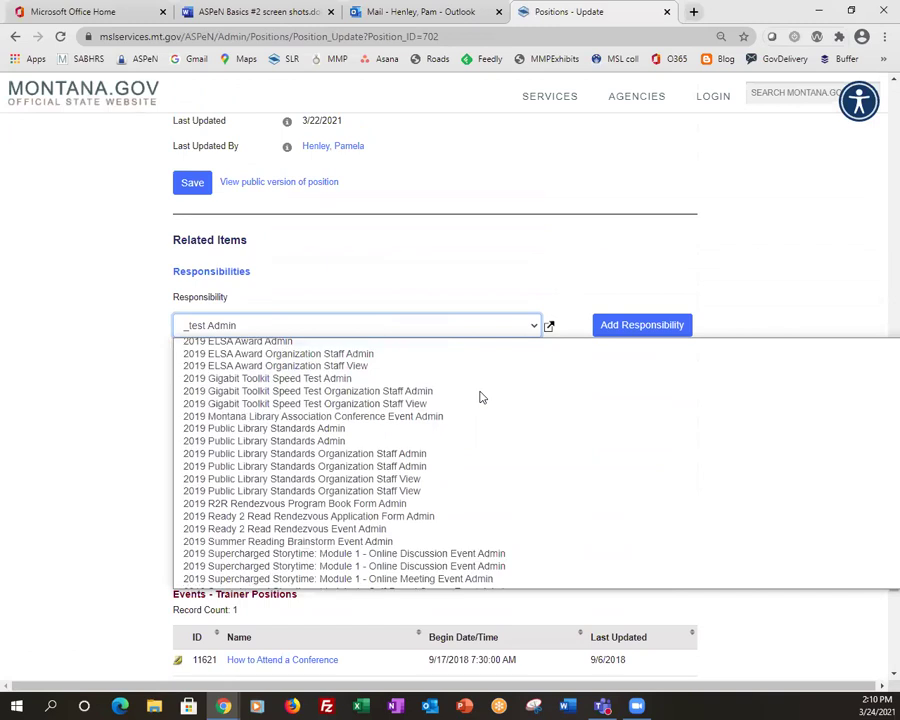
{"action": "scroll", "coordinate": [480, 397], "scroll_direction": "down", "scroll_amount": 8}
{"action": "scroll", "coordinate": [480, 397], "scroll_direction": "down", "scroll_amount": 10}
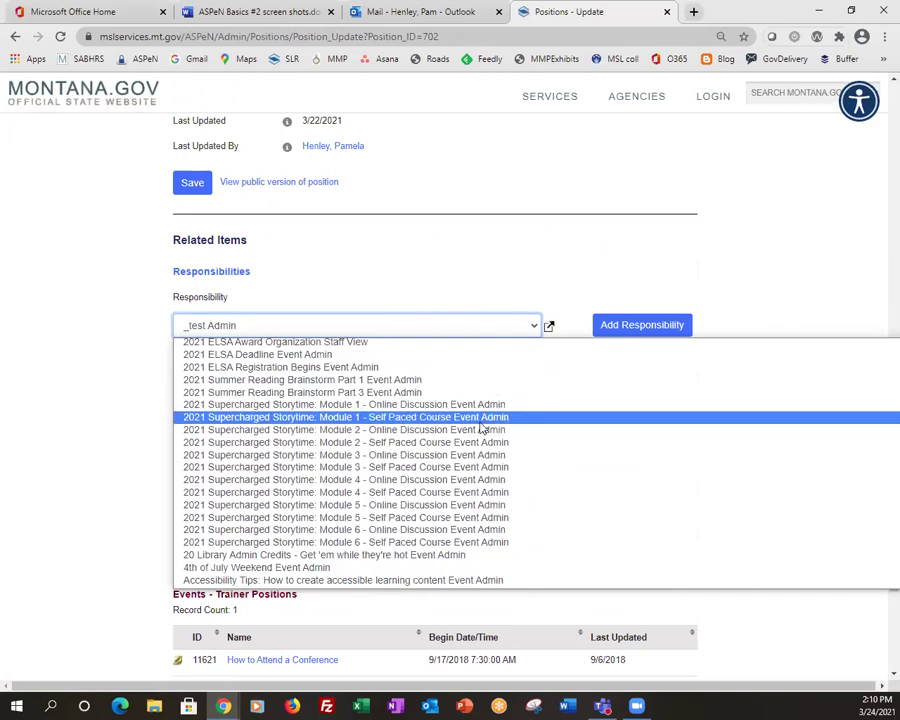
{"action": "scroll", "coordinate": [482, 428], "scroll_direction": "down", "scroll_amount": 4}
{"action": "scroll", "coordinate": [480, 428], "scroll_direction": "down", "scroll_amount": 4}
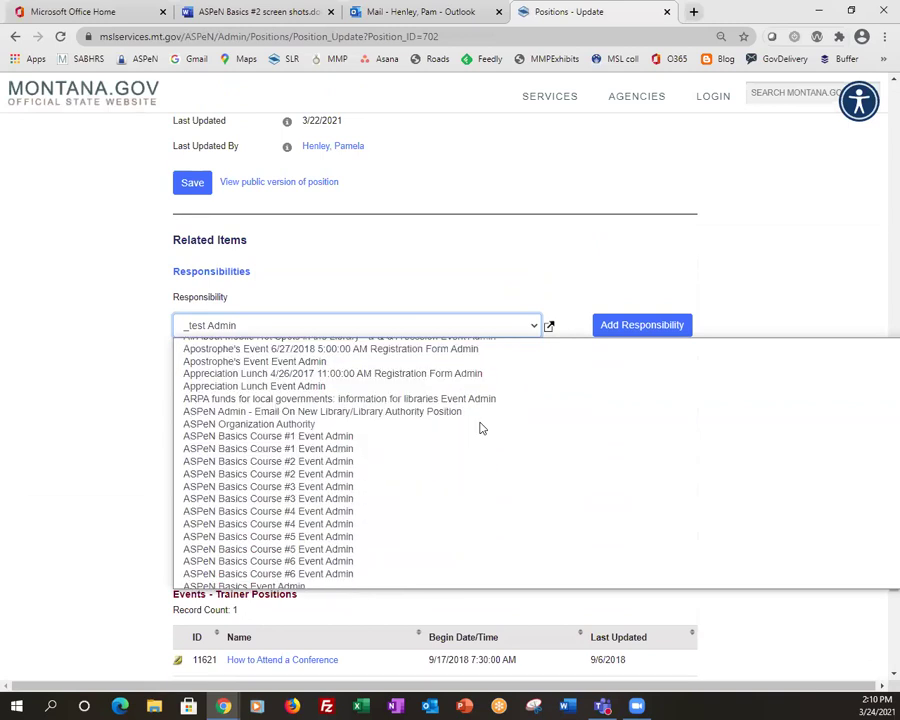
{"action": "scroll", "coordinate": [478, 424], "scroll_direction": "up", "scroll_amount": 10}
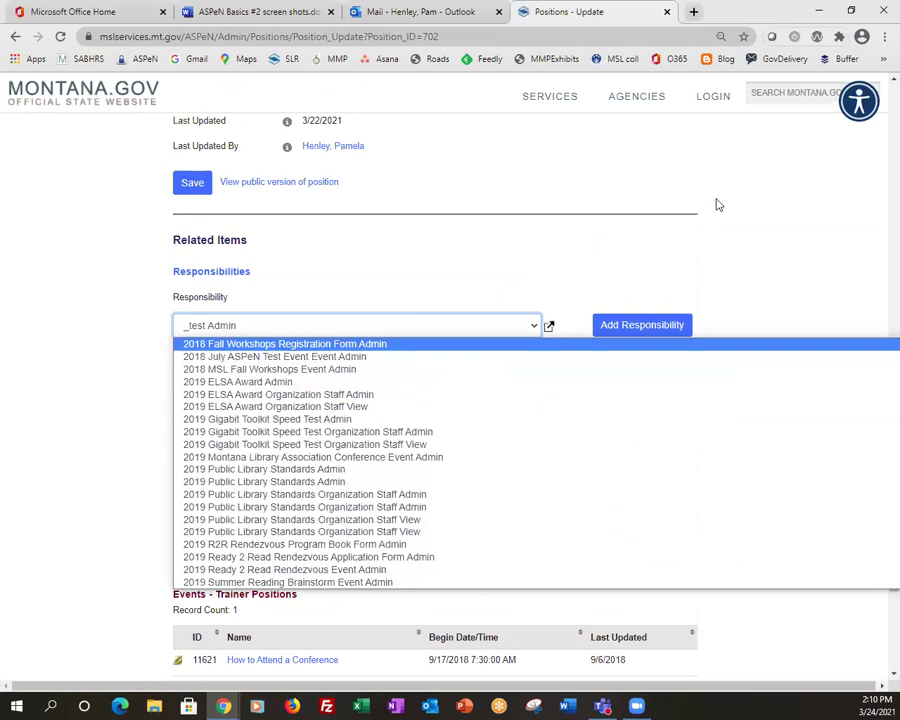
{"action": "left_click", "coordinate": [845, 177]}
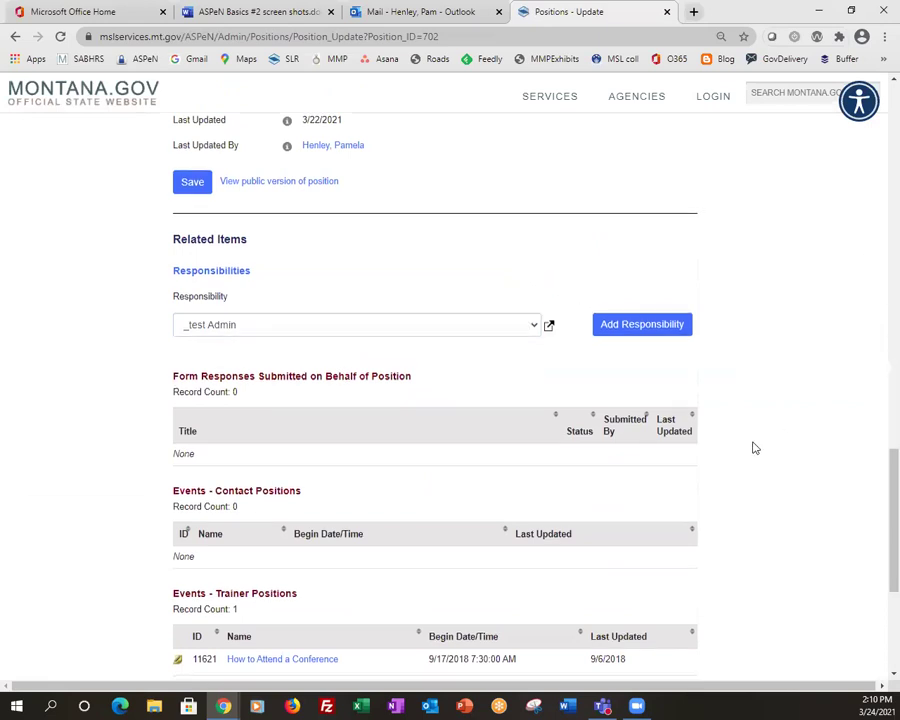
Recheck the position form from its related items up to its heading, and return to ASPeN Admin.
{"action": "scroll", "coordinate": [755, 448], "scroll_direction": "down", "scroll_amount": 3}
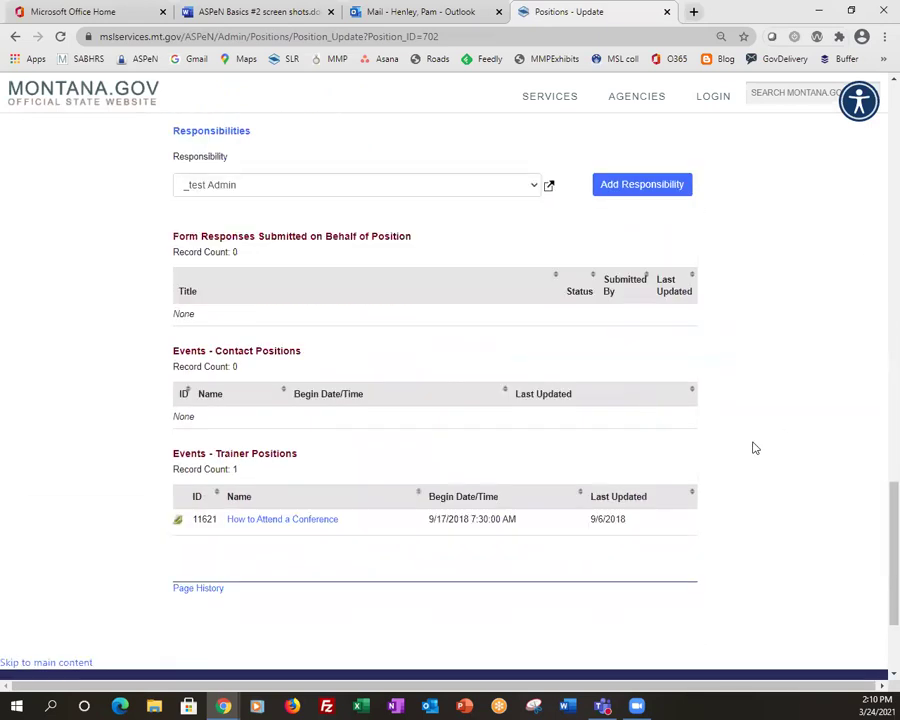
{"action": "scroll", "coordinate": [755, 448], "scroll_direction": "up", "scroll_amount": 3}
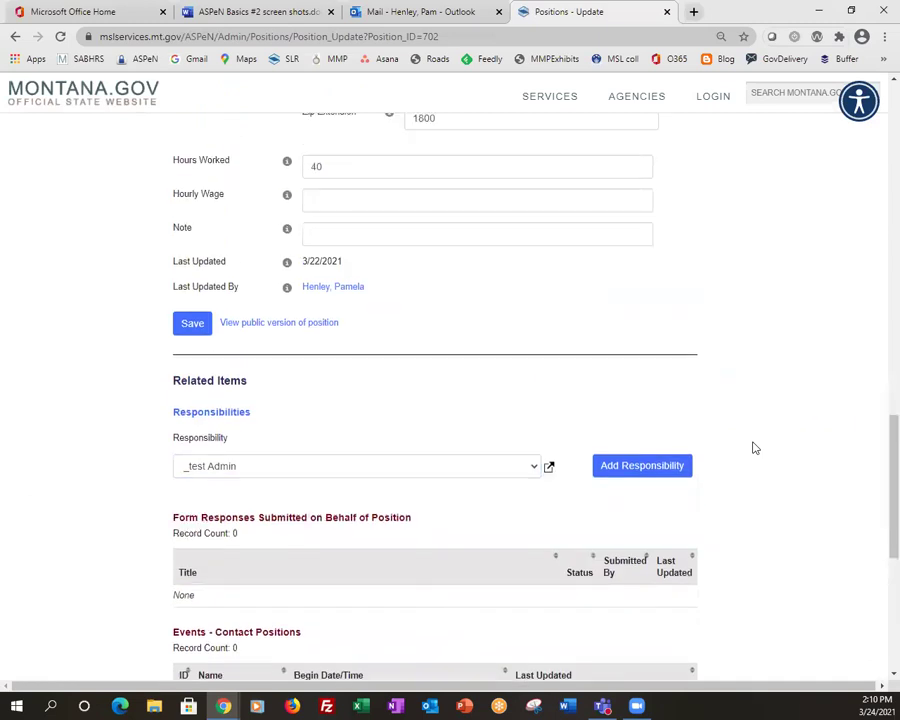
{"action": "scroll", "coordinate": [755, 448], "scroll_direction": "up", "scroll_amount": 3}
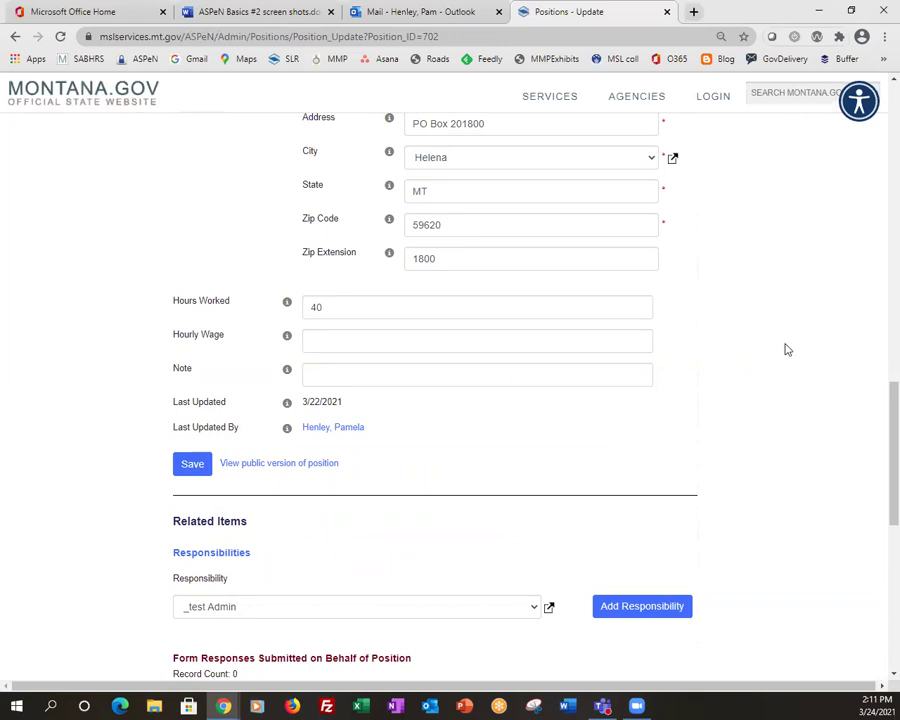
{"action": "scroll", "coordinate": [787, 349], "scroll_direction": "up", "scroll_amount": 10}
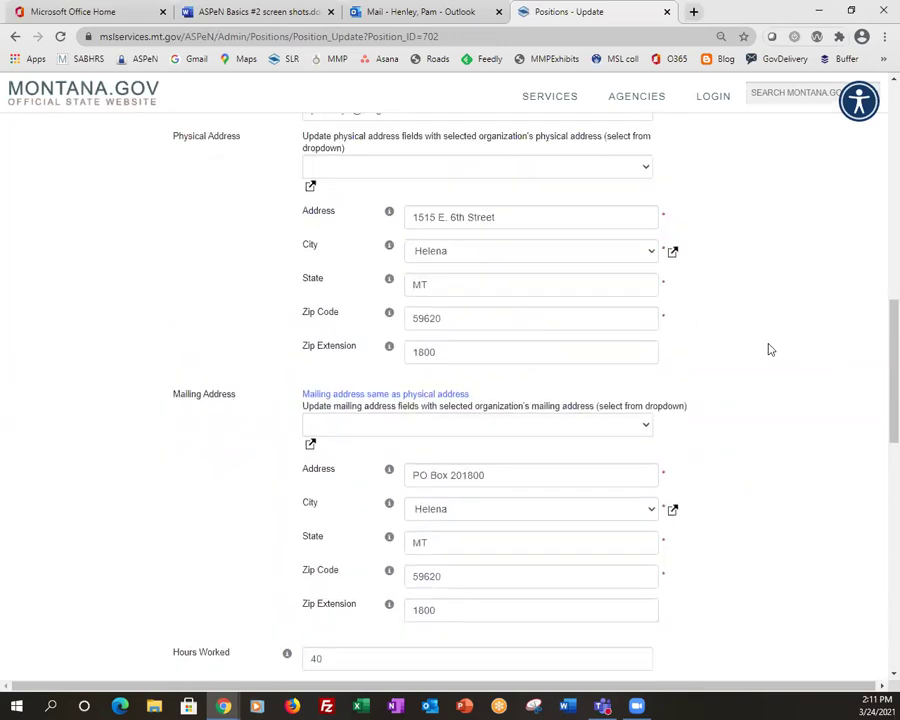
{"action": "scroll", "coordinate": [752, 349], "scroll_direction": "up", "scroll_amount": 5}
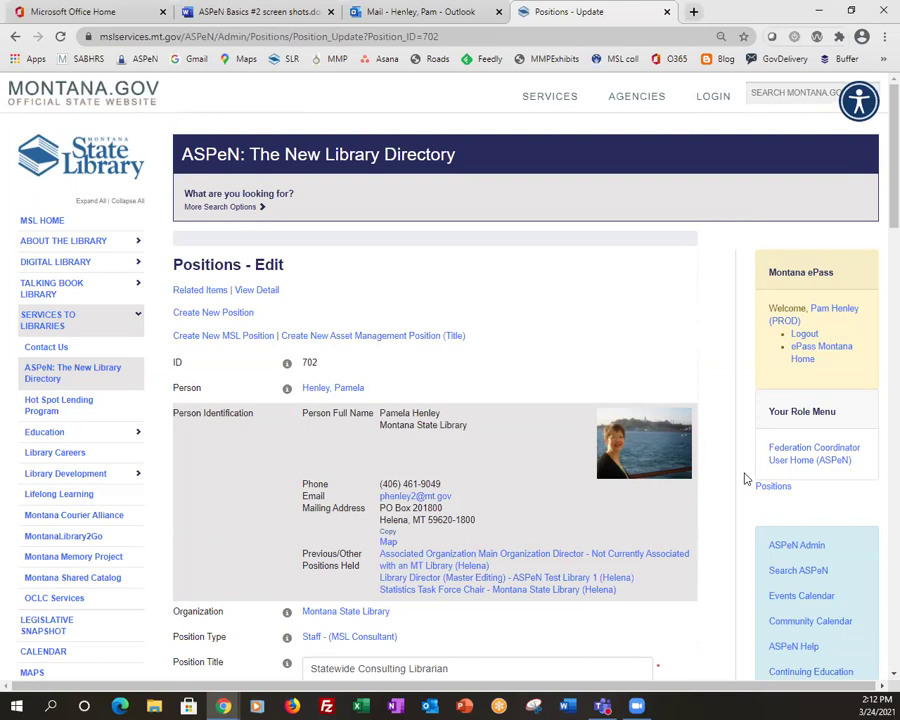
{"action": "left_click", "coordinate": [786, 548]}
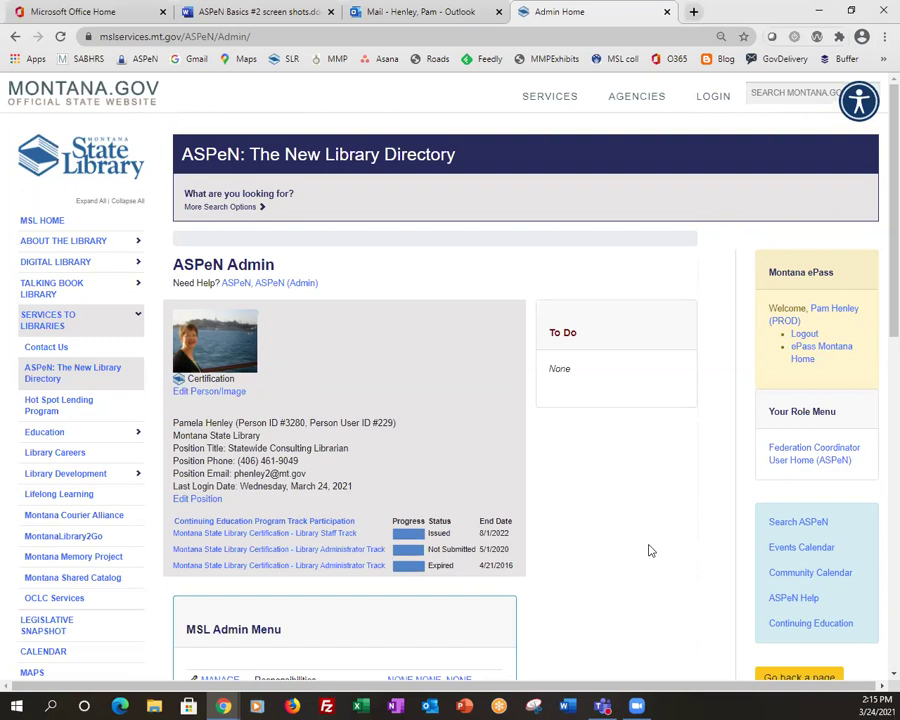
Open the signed-in person's record for editing and review its name, title, contact and mailing address fields.
{"action": "left_click", "coordinate": [200, 395]}
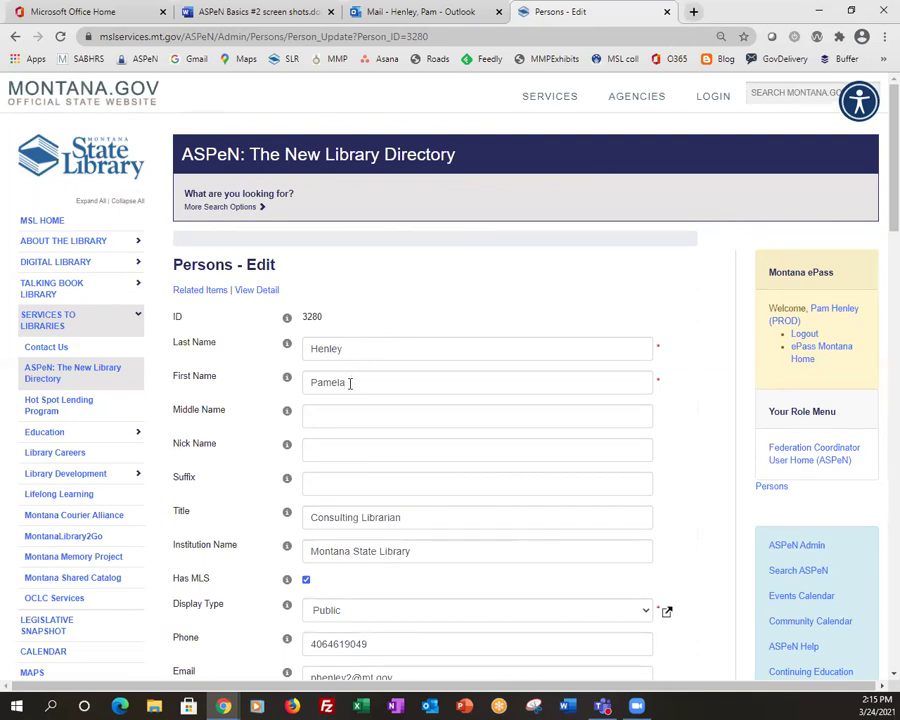
{"action": "scroll", "coordinate": [463, 389], "scroll_direction": "down", "scroll_amount": 1}
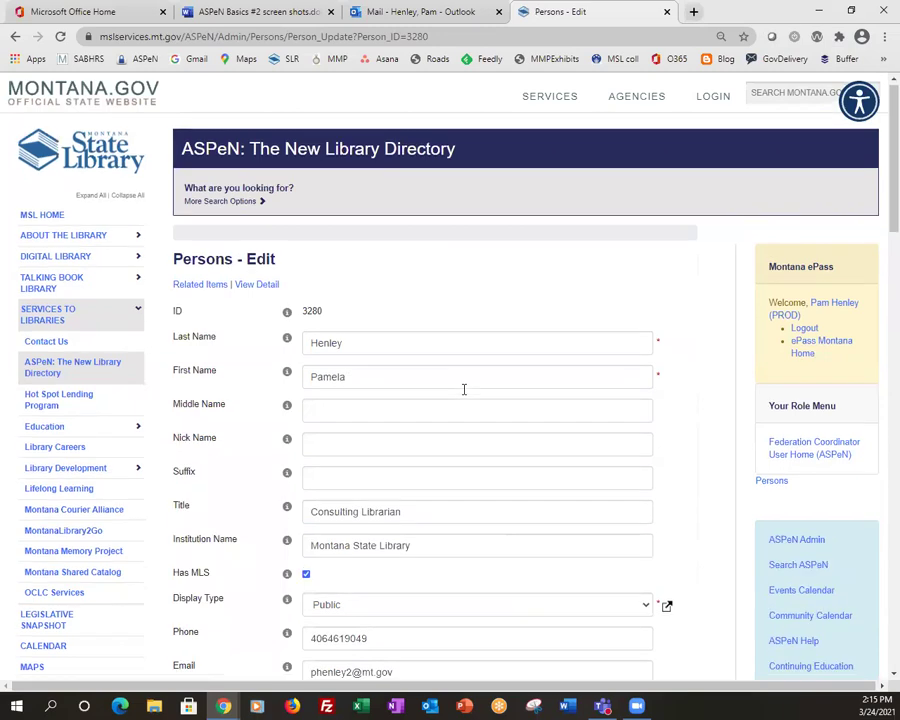
{"action": "scroll", "coordinate": [463, 389], "scroll_direction": "down", "scroll_amount": 5}
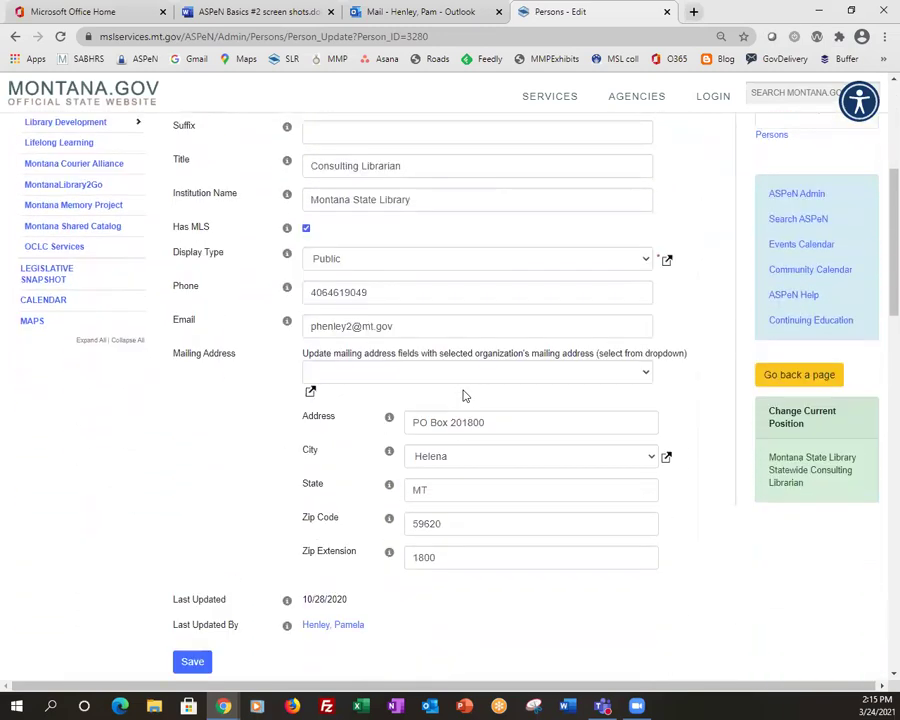
{"action": "scroll", "coordinate": [481, 345], "scroll_direction": "up", "scroll_amount": 6}
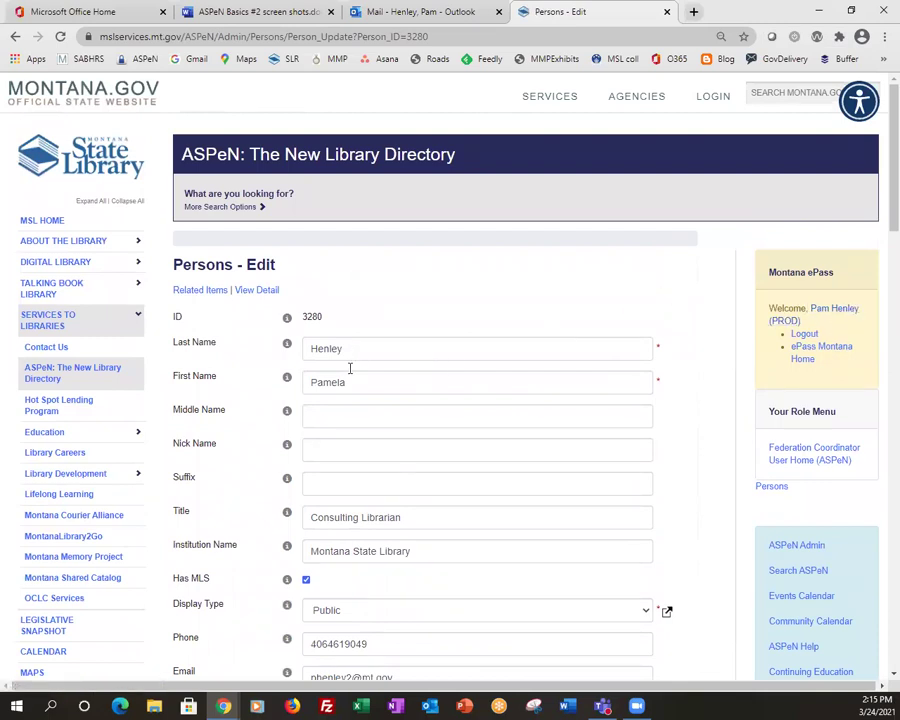
Examine the person record down through its Related Items, including the image, specialties, professional organizations, form responses and positions.
{"action": "scroll", "coordinate": [346, 393], "scroll_direction": "down", "scroll_amount": 3}
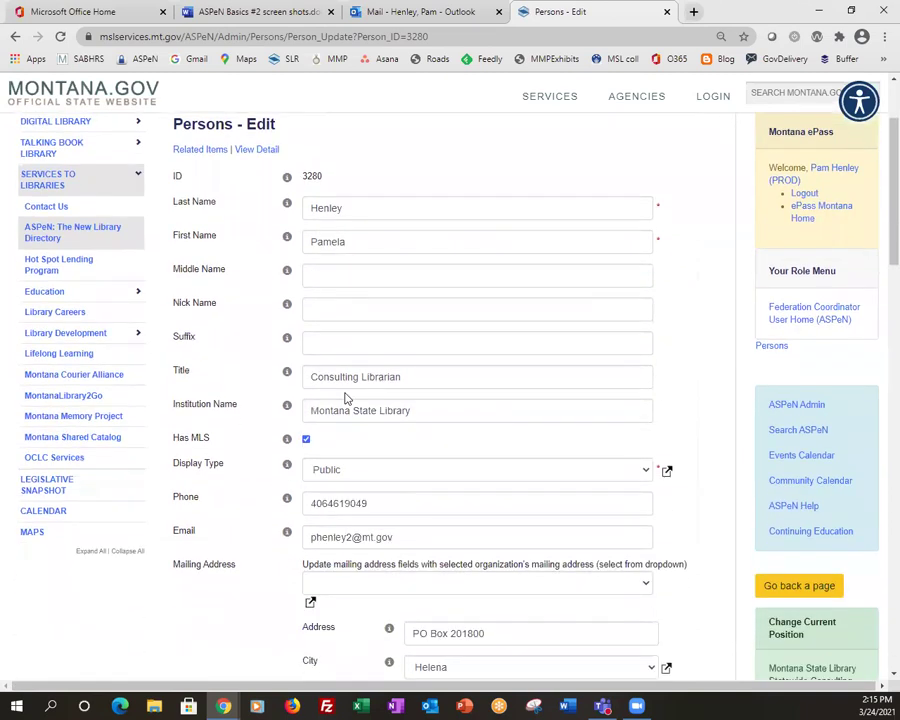
{"action": "scroll", "coordinate": [346, 398], "scroll_direction": "down", "scroll_amount": 1}
{"action": "scroll", "coordinate": [346, 399], "scroll_direction": "down", "scroll_amount": 6}
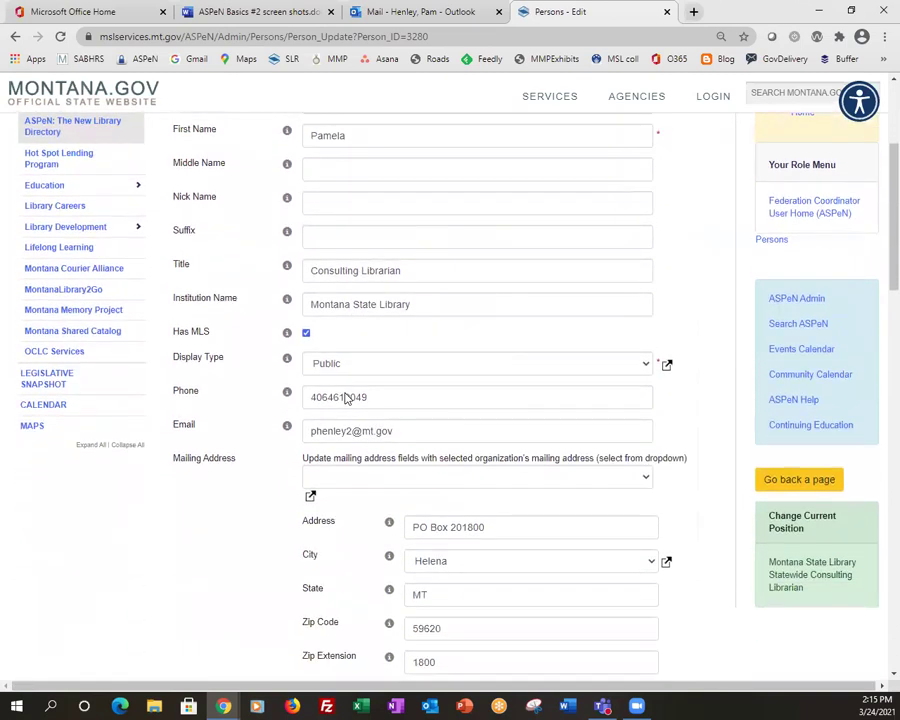
{"action": "scroll", "coordinate": [346, 399], "scroll_direction": "down", "scroll_amount": 6}
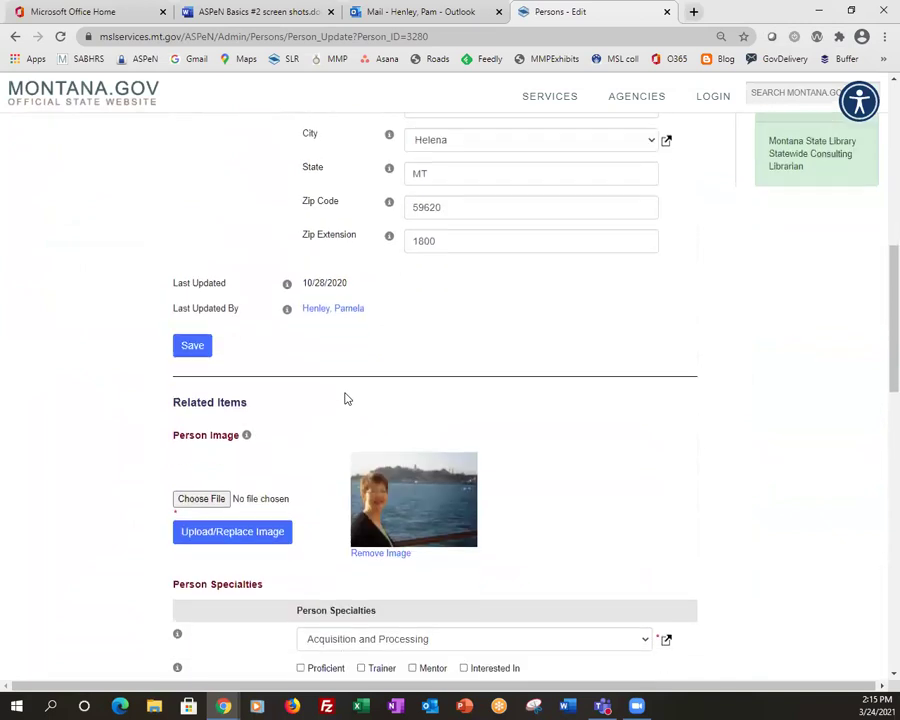
{"action": "scroll", "coordinate": [346, 398], "scroll_direction": "down", "scroll_amount": 4}
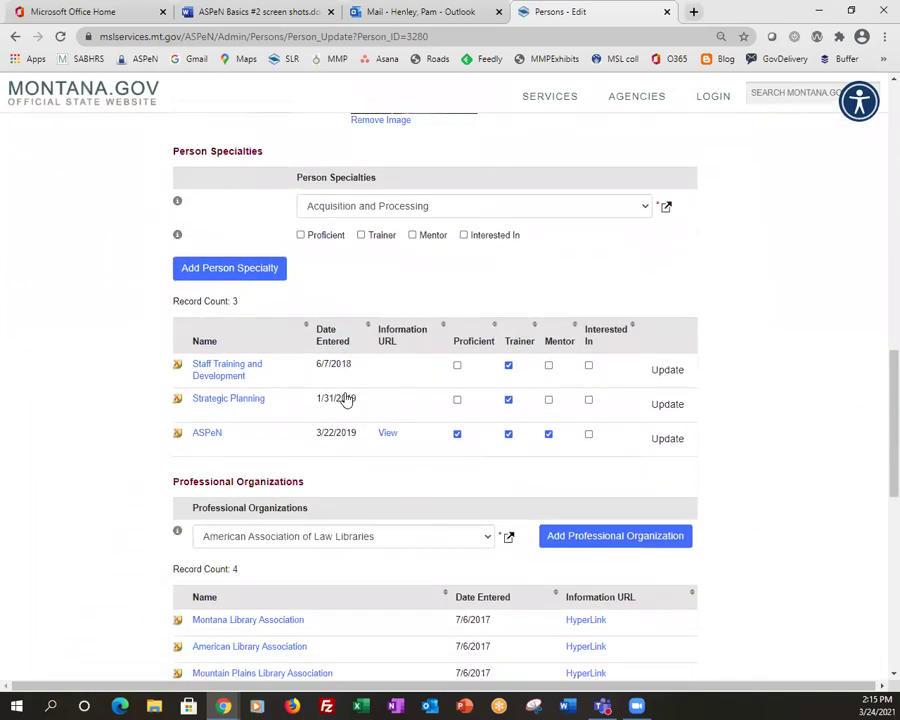
{"action": "scroll", "coordinate": [346, 399], "scroll_direction": "down", "scroll_amount": 2}
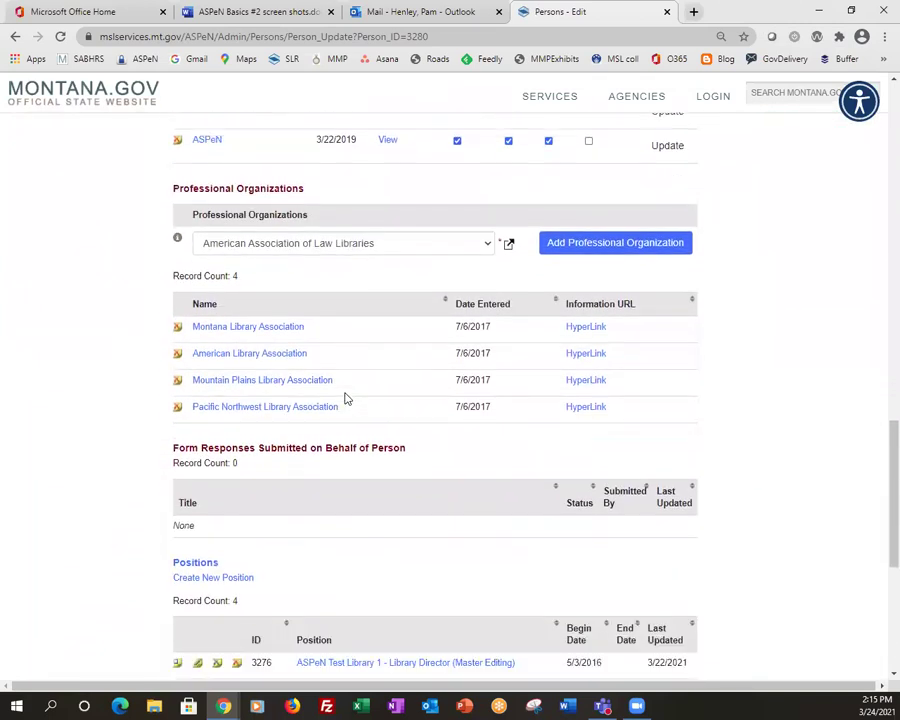
{"action": "scroll", "coordinate": [346, 399], "scroll_direction": "down", "scroll_amount": 2}
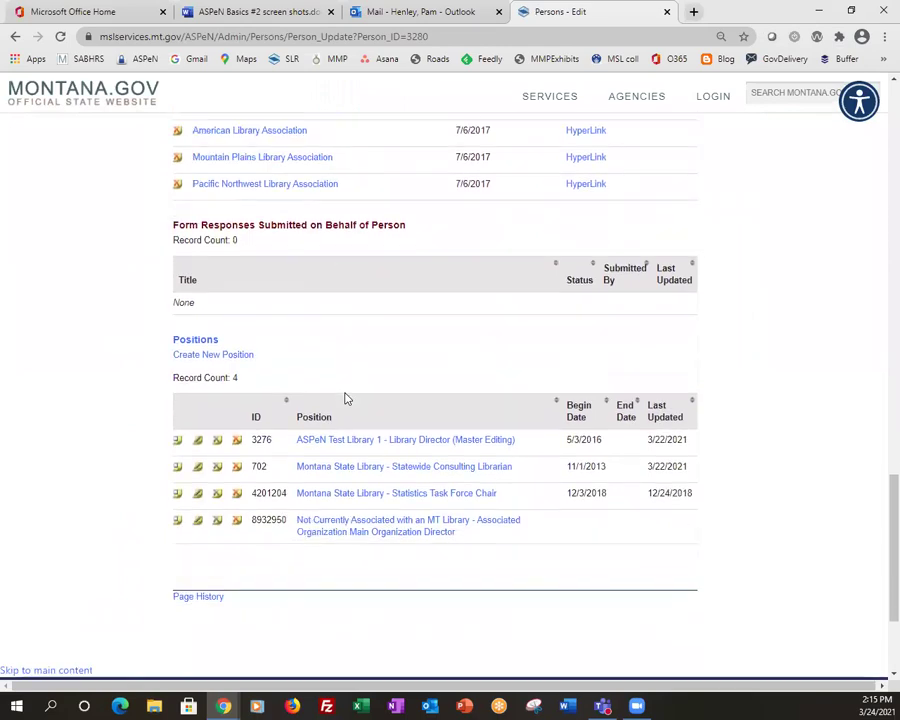
Return to the name fields of the person record and check the Nick Name field, leaving it blank.
{"action": "scroll", "coordinate": [346, 390], "scroll_direction": "up", "scroll_amount": 1}
{"action": "scroll", "coordinate": [346, 387], "scroll_direction": "up", "scroll_amount": 20}
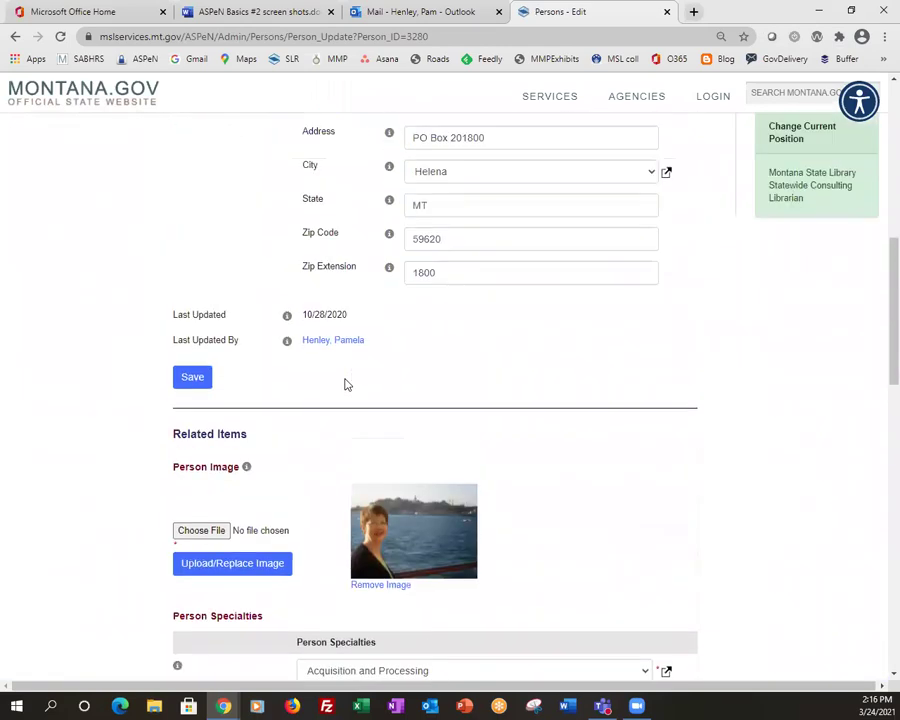
{"action": "scroll", "coordinate": [640, 244], "scroll_direction": "up", "scroll_amount": 2}
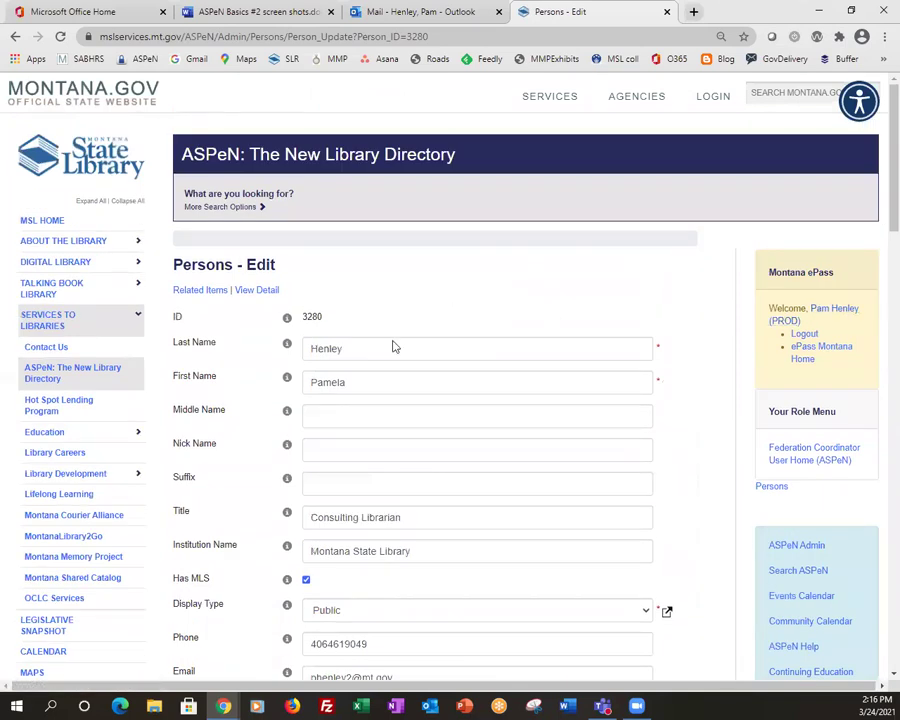
{"action": "left_click", "coordinate": [332, 450]}
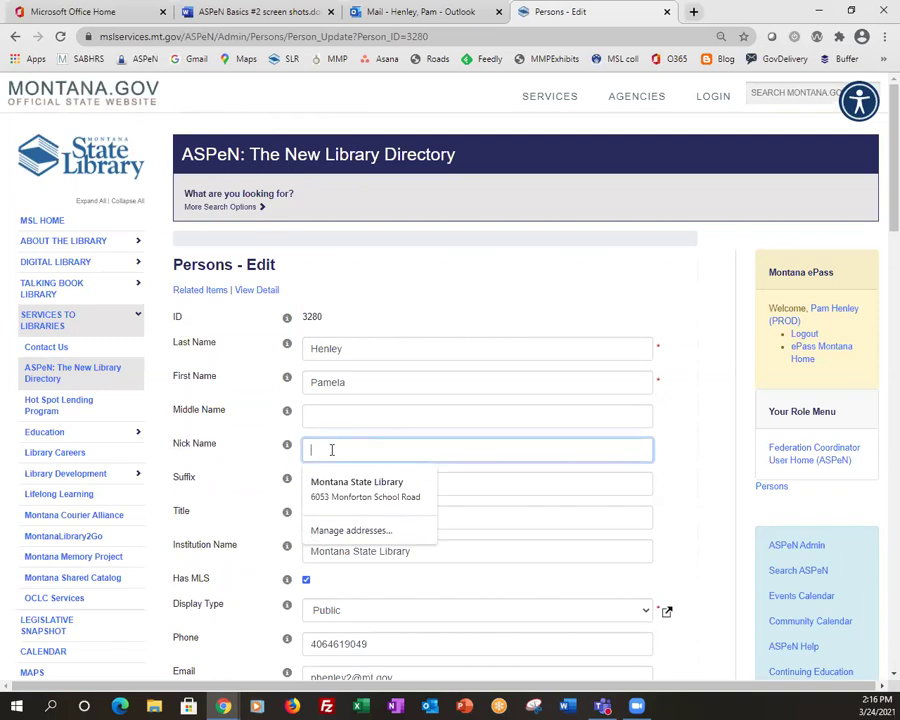
{"action": "left_click", "coordinate": [392, 298]}
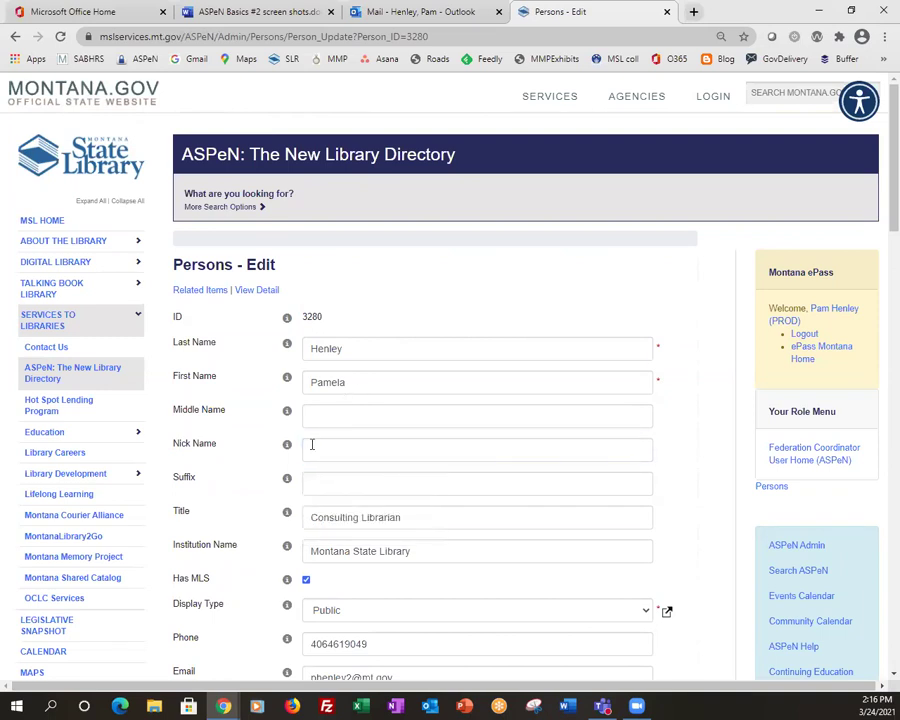